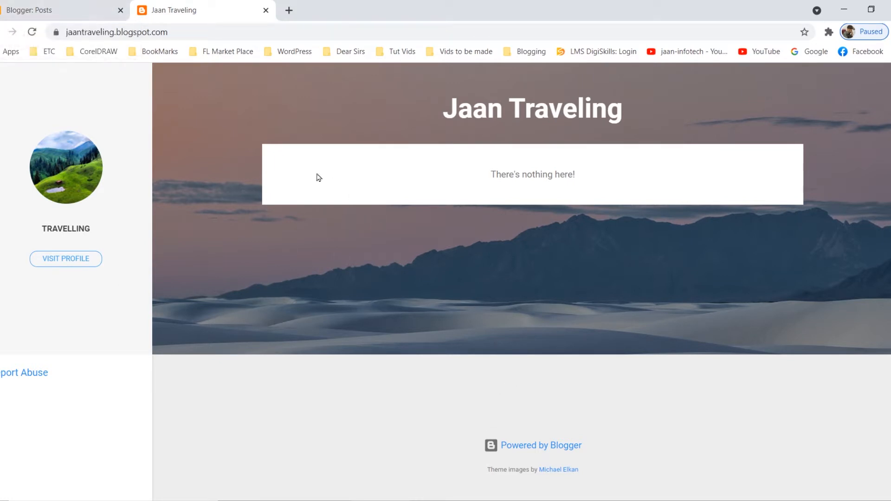
Create a new blog post and enter "First Traveling" in its title.
click(77, 8)
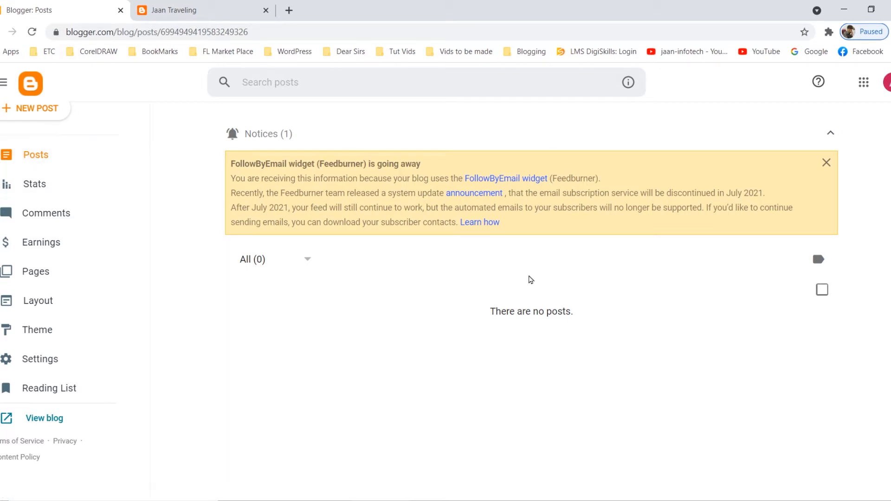
click(41, 110)
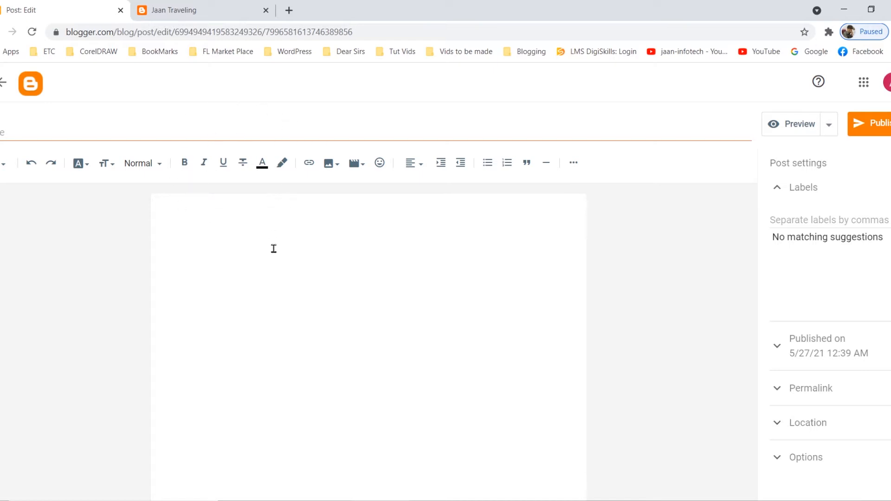
click(31, 130)
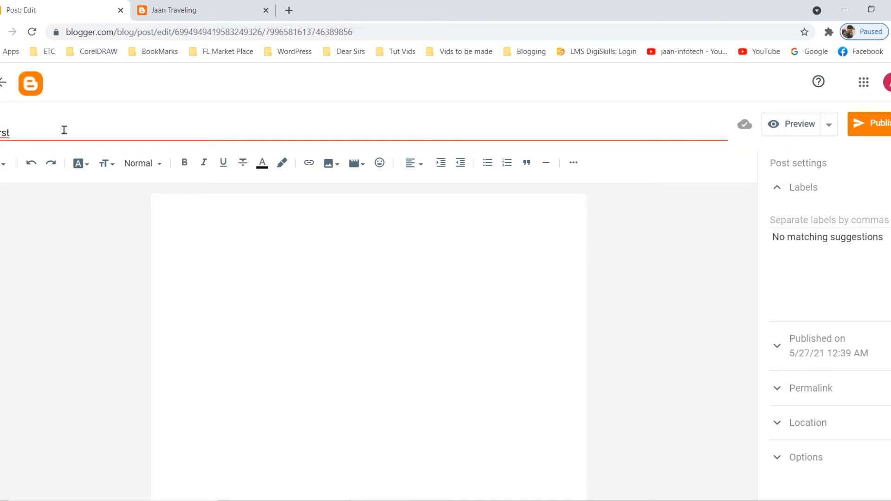
key(Home)
text(T)
Write "M y First Traveling to Norther Areas" in the post body, using the spelling suggestion "Norther" for the misspelled word.
click(175, 206)
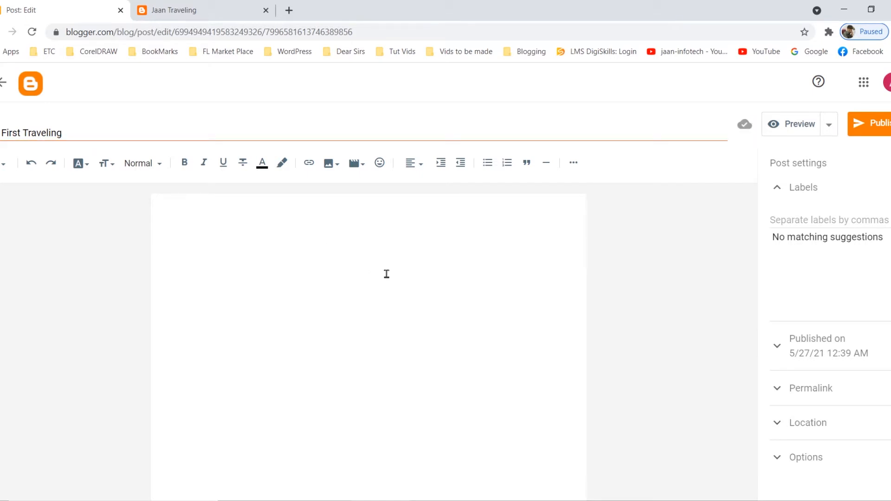
text(M y First Traveling to)
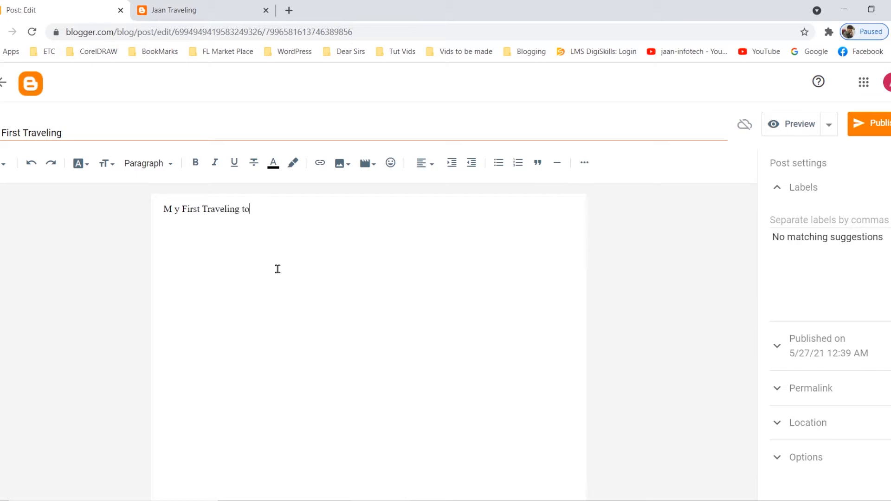
text(ern Areas)
right_click(274, 210)
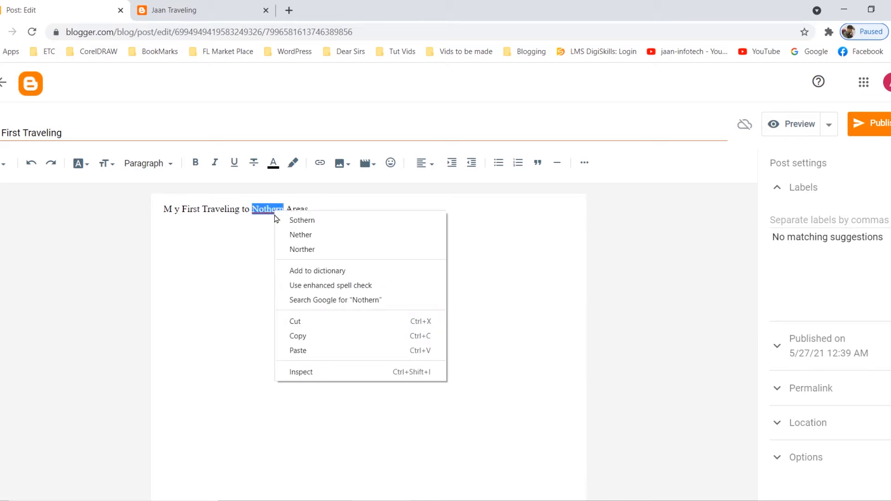
click(327, 251)
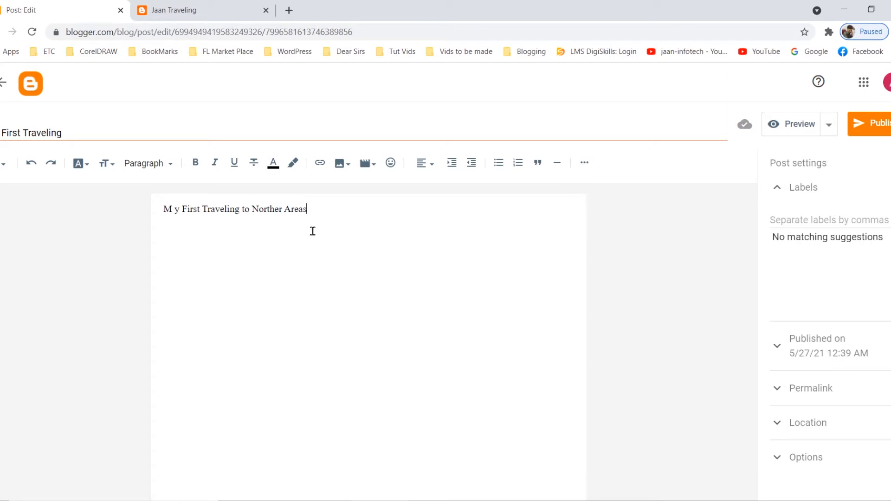
Apply the Heading style to the line "M y First Traveling to Norther Areas".
drag(324, 209, 125, 218)
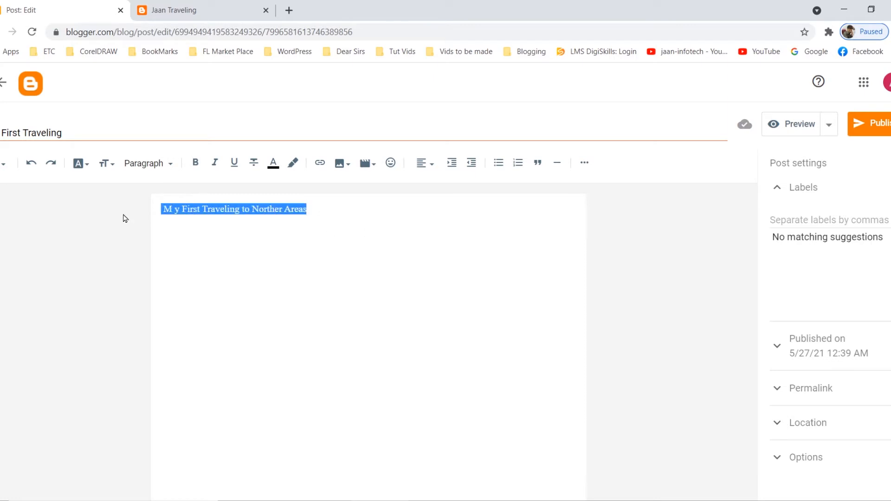
click(172, 165)
click(172, 165)
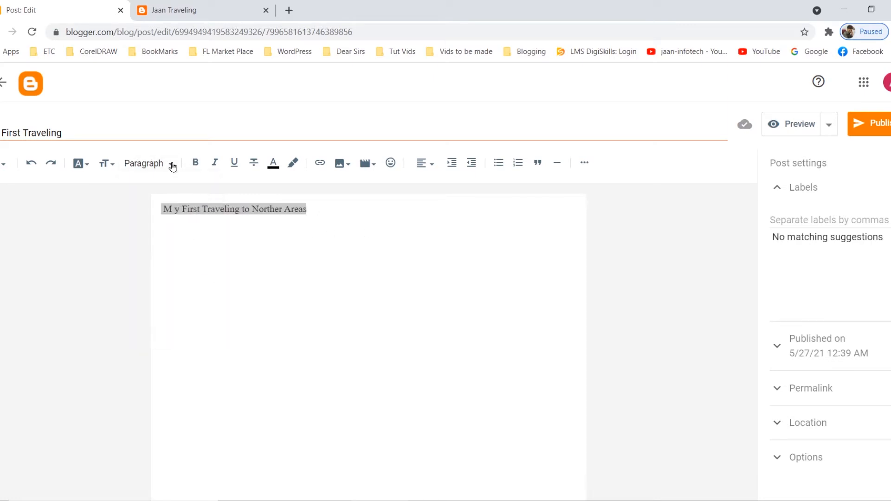
click(172, 165)
click(180, 214)
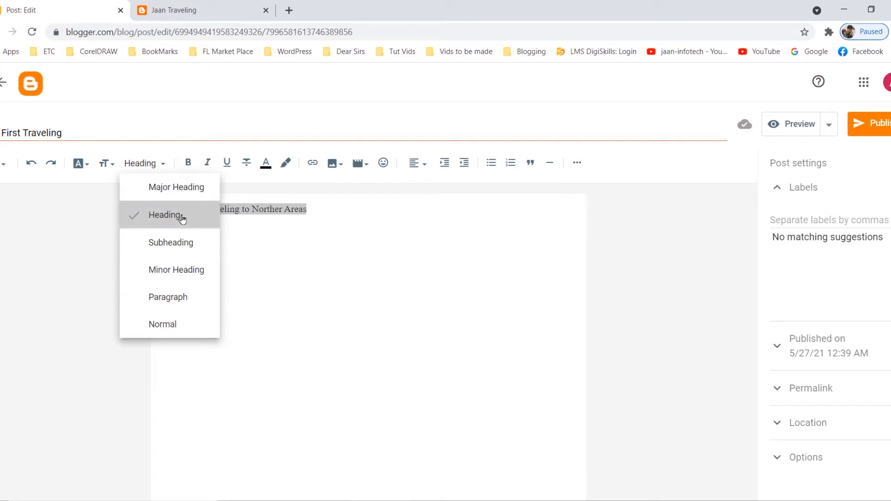
click(402, 214)
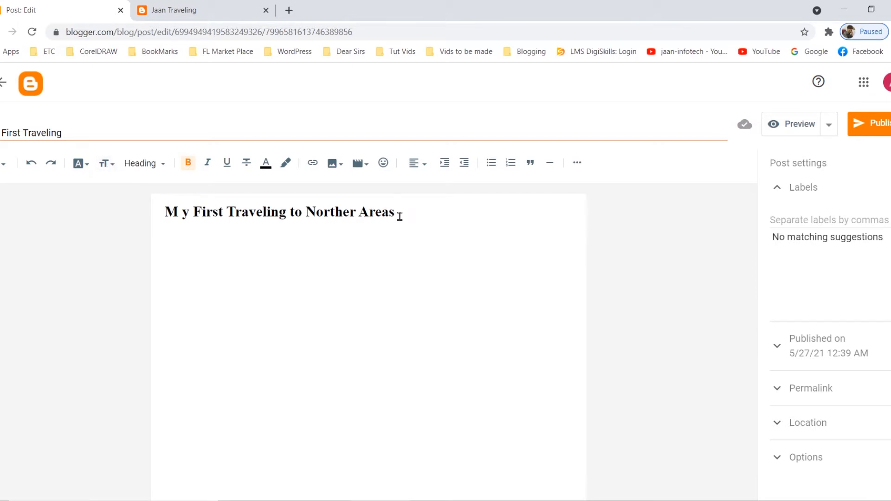
Try the Normal, Medium and Large font sizes on the heading line and settle on Largest.
drag(398, 212, 151, 209)
click(106, 163)
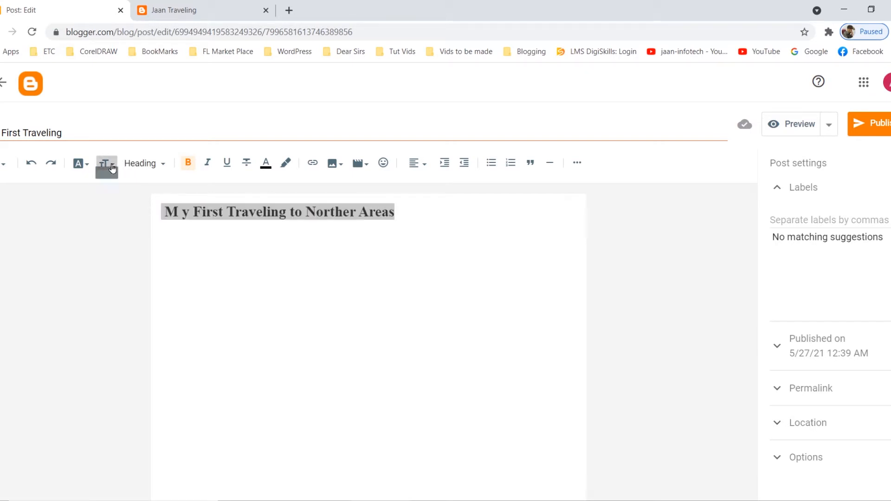
click(129, 240)
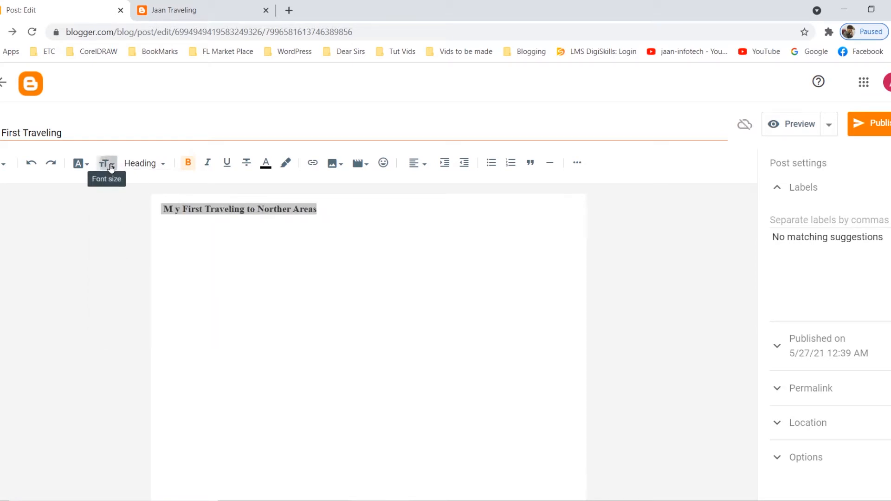
click(106, 163)
click(124, 265)
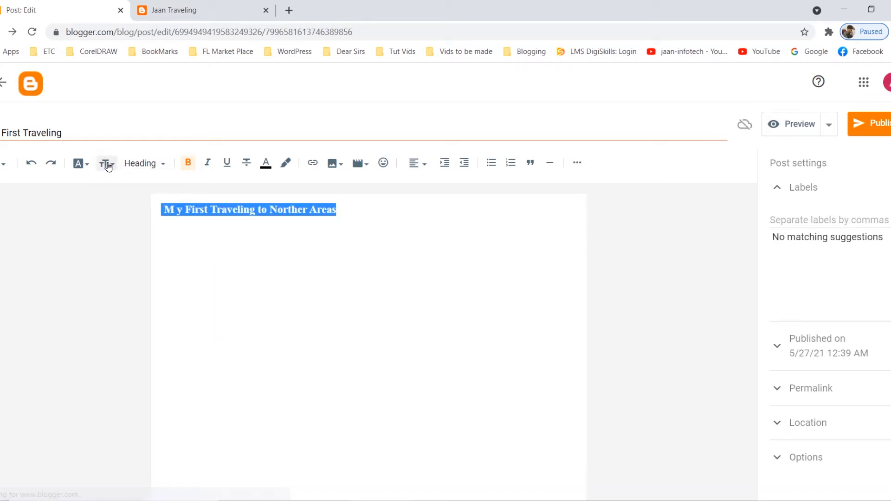
click(107, 163)
click(123, 288)
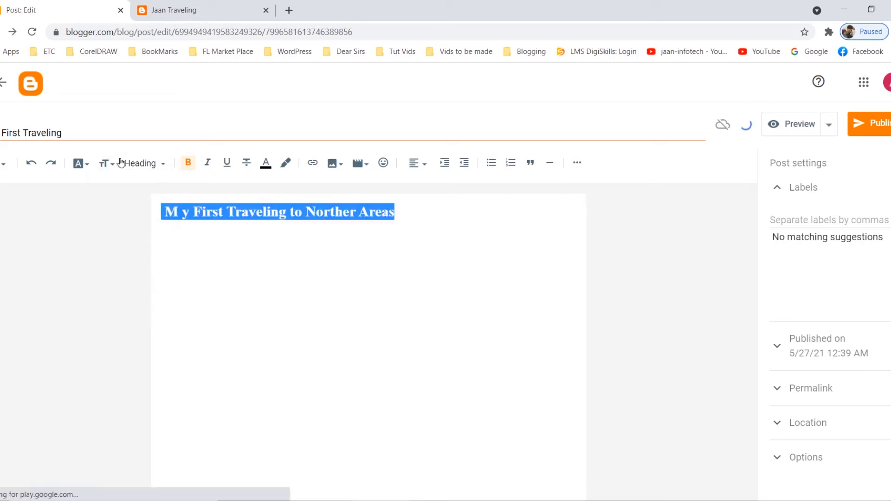
click(111, 164)
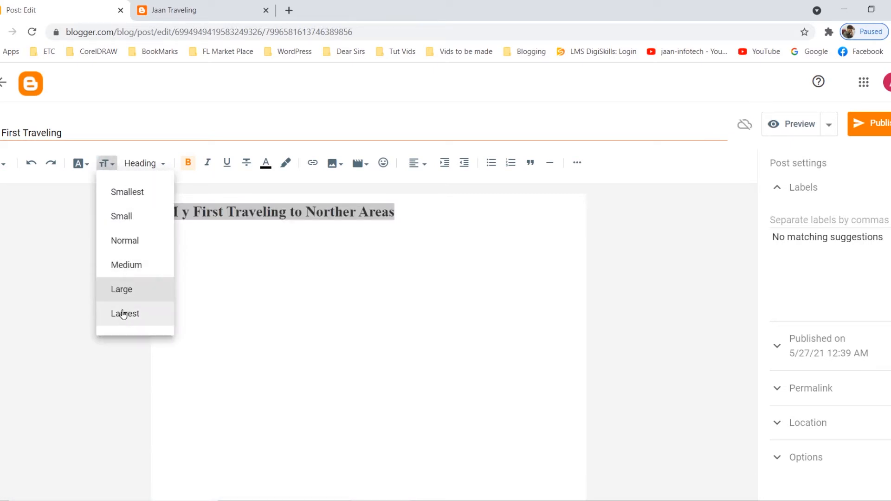
click(125, 314)
click(356, 264)
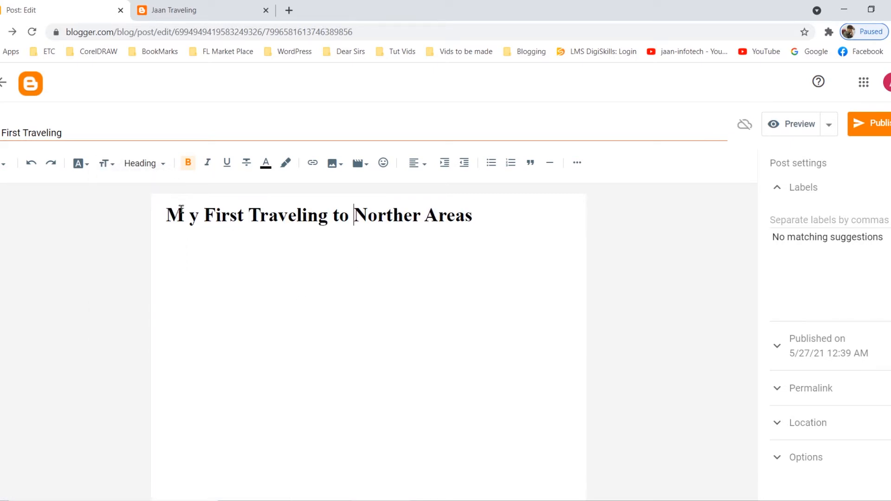
View the fonts available for the heading line.
drag(473, 215, 115, 195)
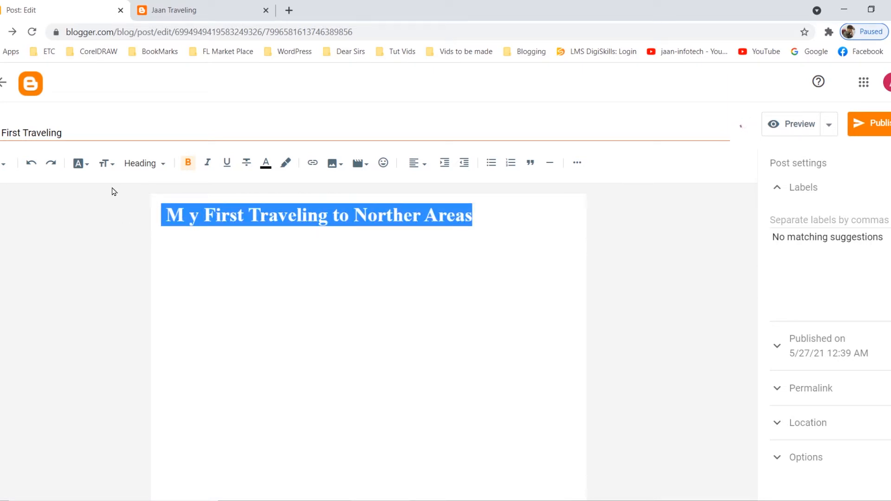
click(90, 166)
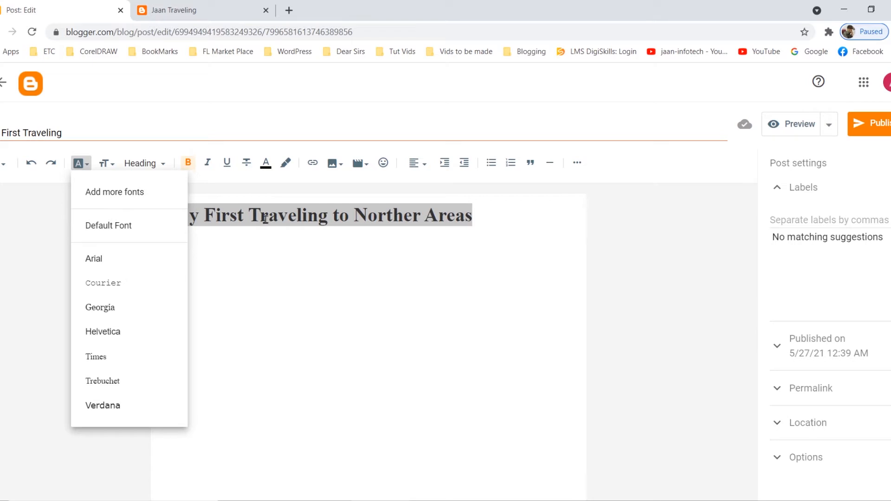
click(280, 264)
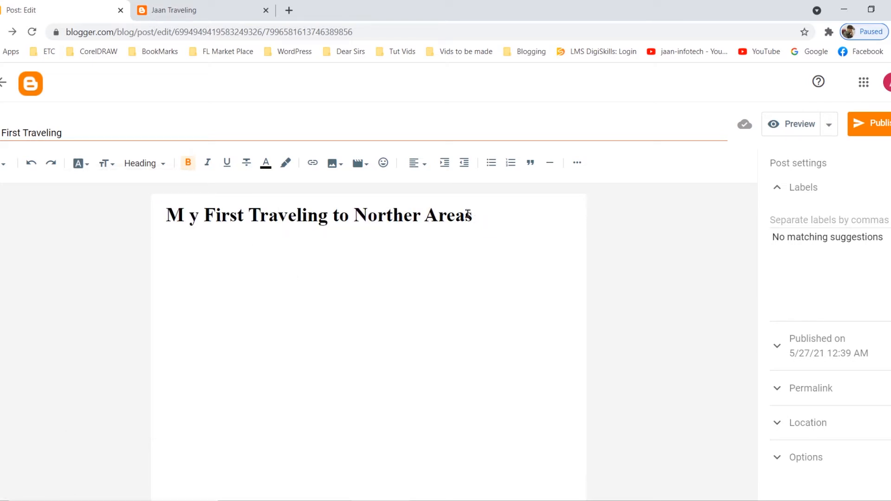
Toggle bold off and on and italic on and off for the heading line, and underline it.
drag(168, 214, 531, 219)
click(189, 165)
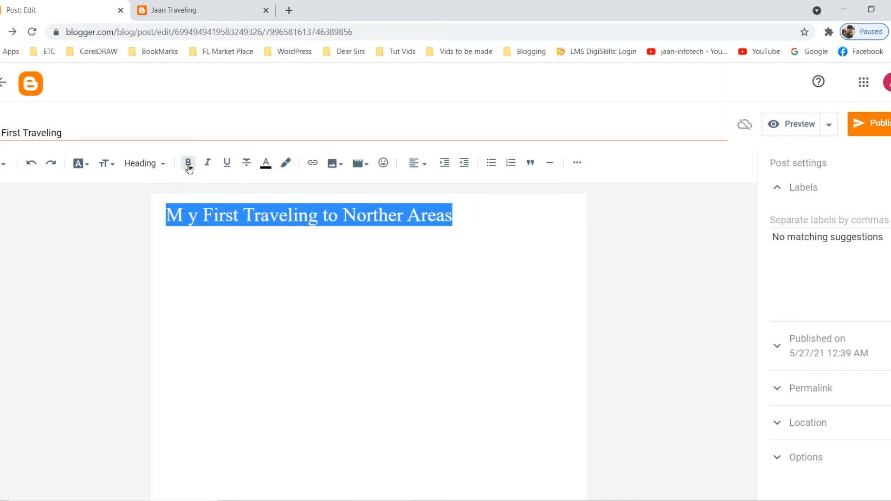
click(189, 166)
click(207, 164)
click(207, 163)
click(226, 164)
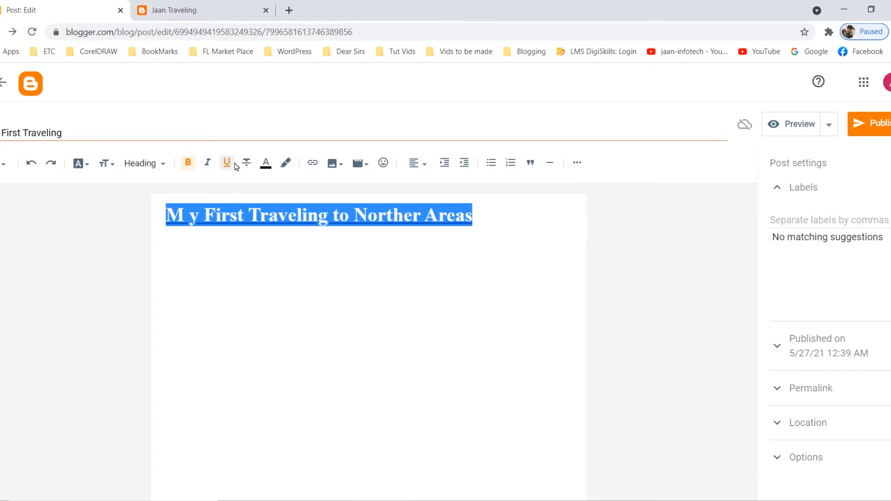
Look through the text colour palette, the font list and the HTML and Compose view options.
click(270, 167)
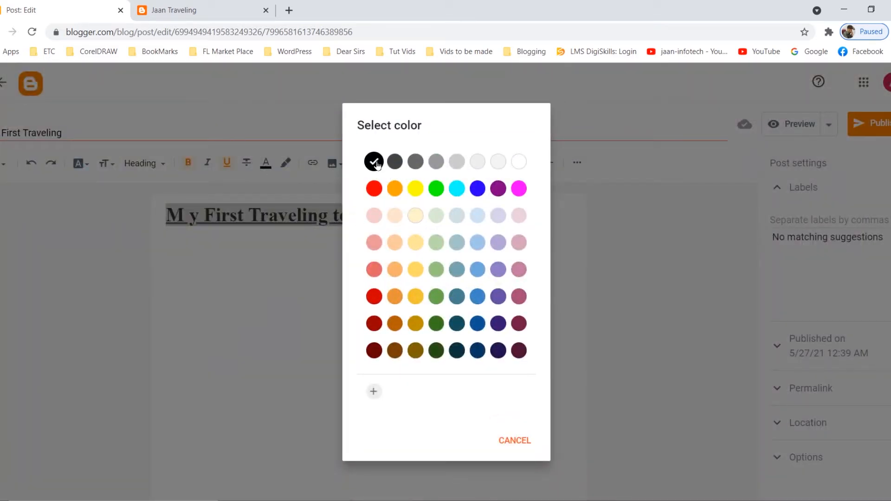
click(519, 441)
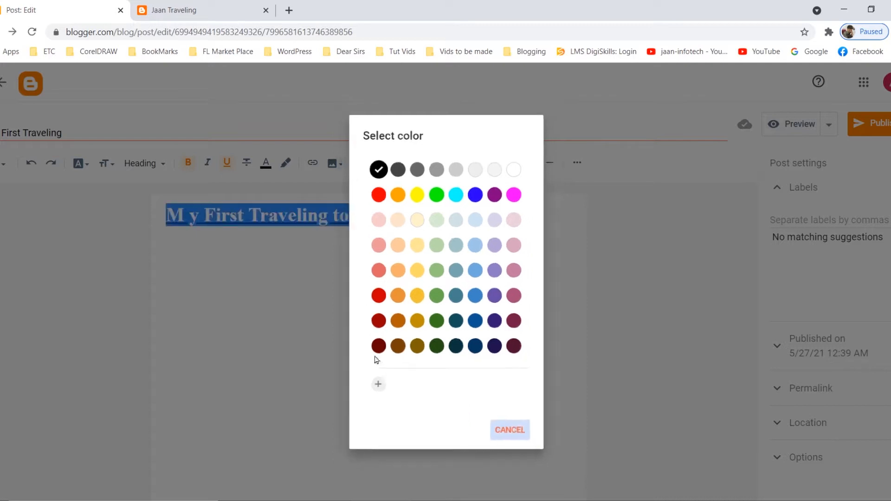
click(80, 163)
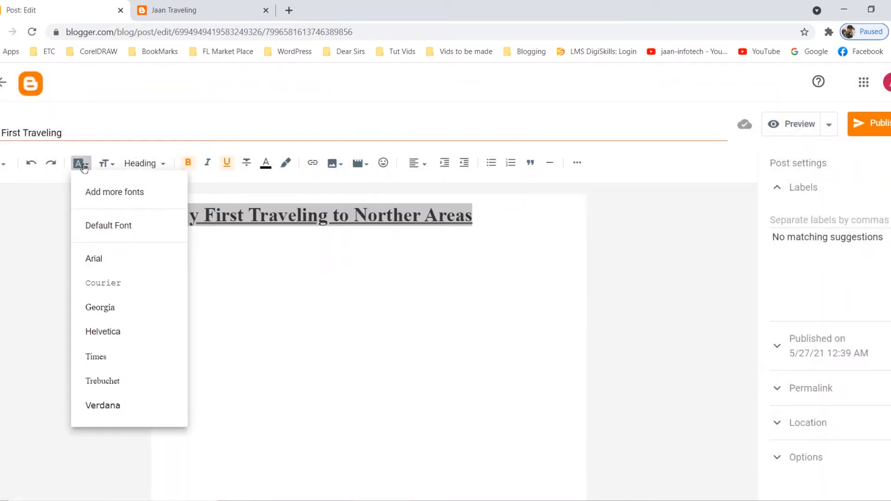
click(24, 217)
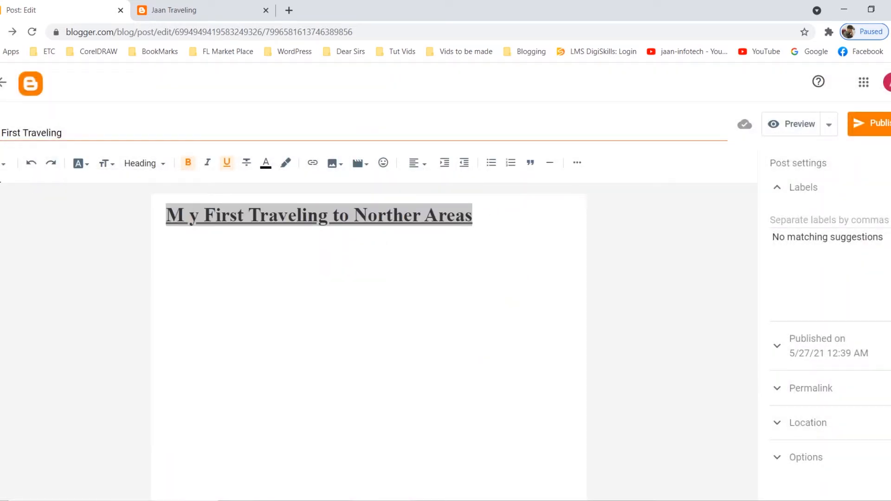
click(5, 166)
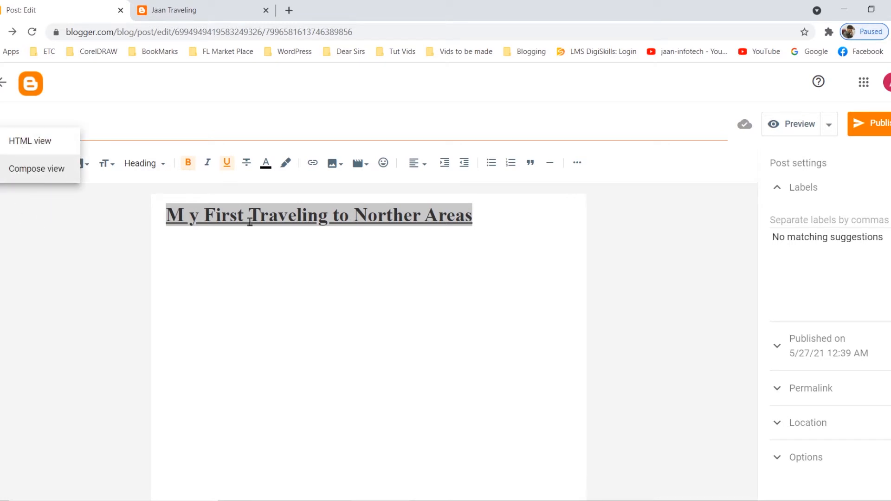
click(356, 298)
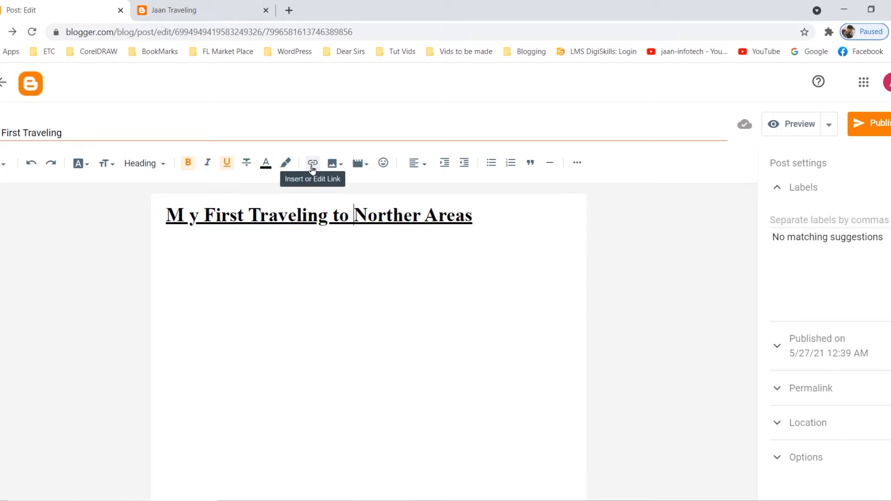
Start a link on a new line below the heading and enter display text for the YouTube channel.
click(483, 220)
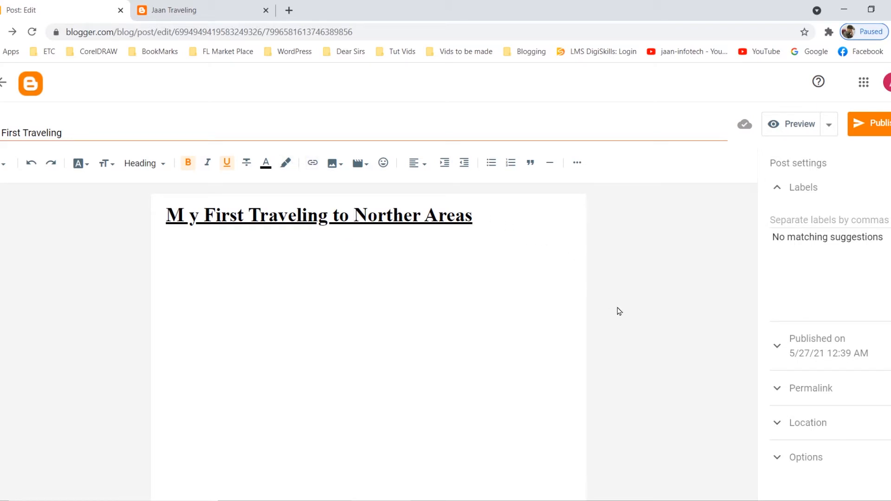
key(Return)
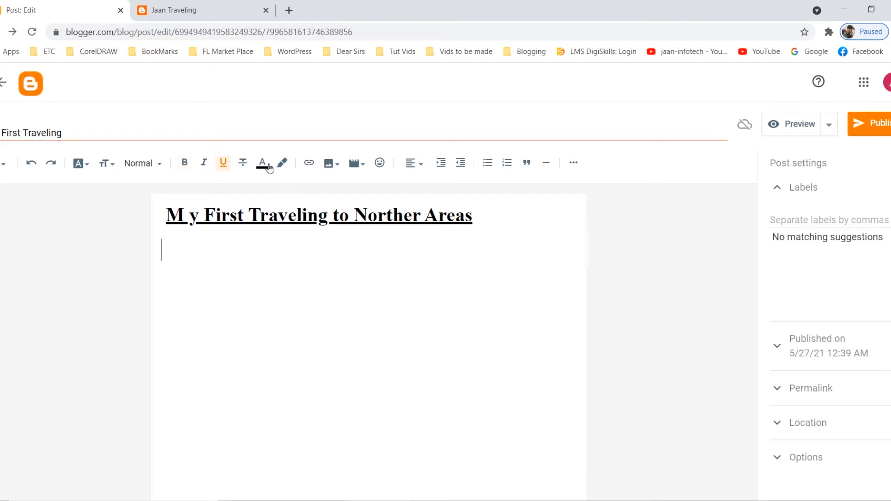
click(309, 163)
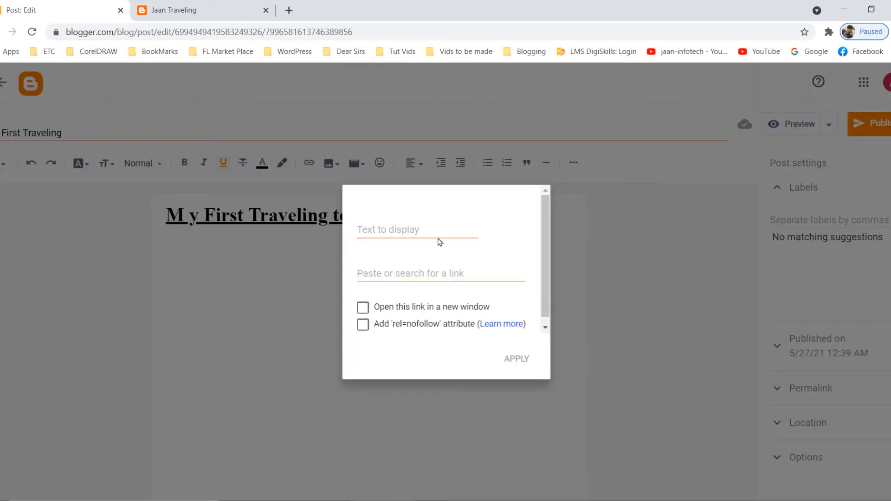
click(389, 230)
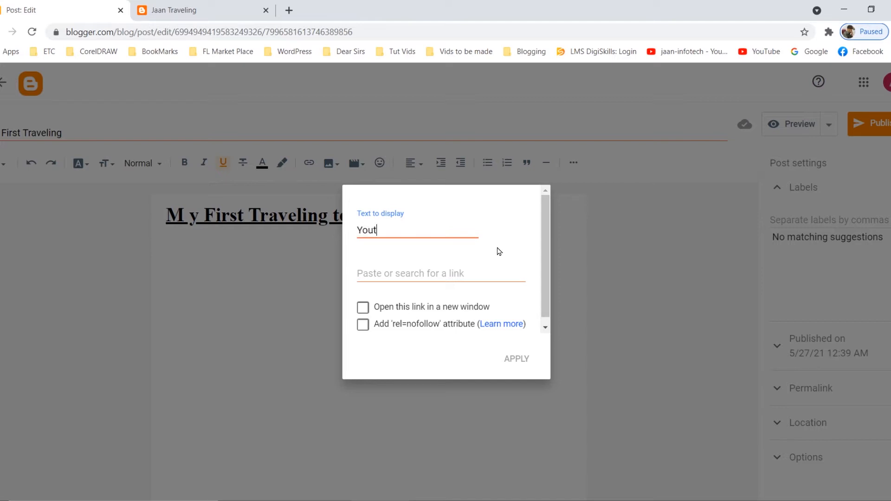
key(BackSpace)
text(nnel)
Open the jaan-infotech YouTube channel in a new browser tab and copy its address.
click(472, 274)
click(289, 10)
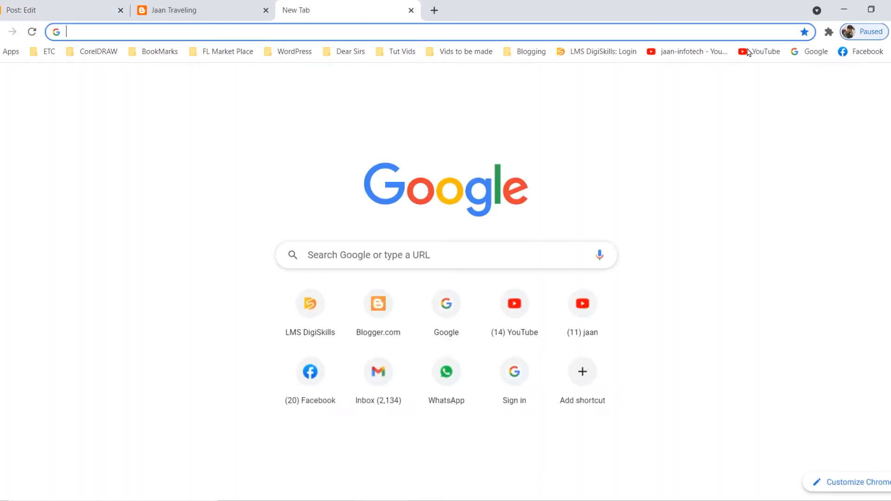
click(687, 52)
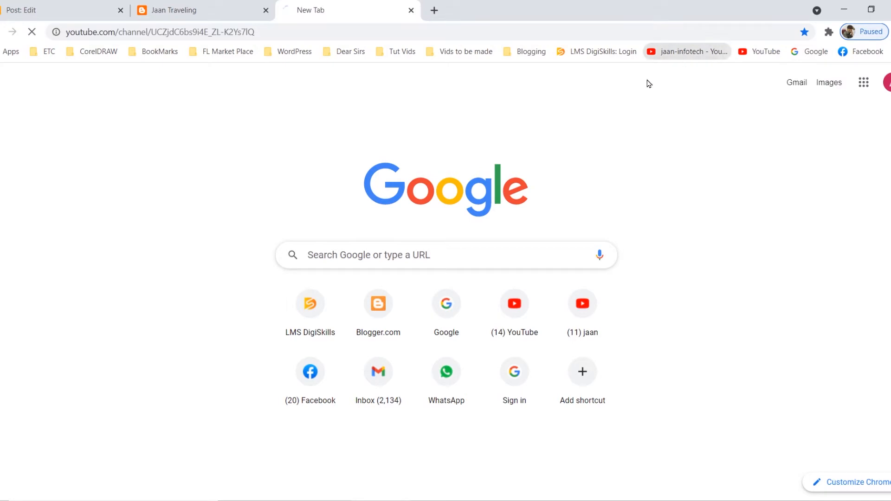
drag(281, 36, 33, 55)
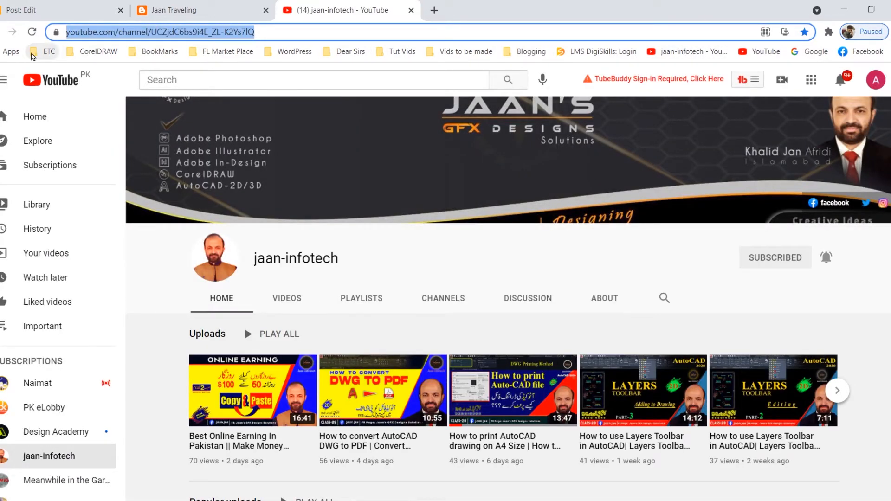
Return to the post editor, paste the channel address as the link target, make it open in a new window and apply it.
click(174, 12)
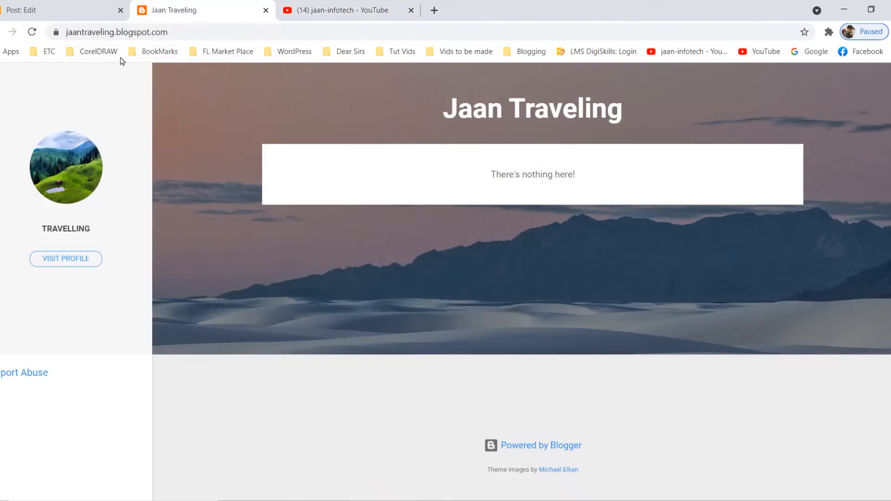
click(82, 16)
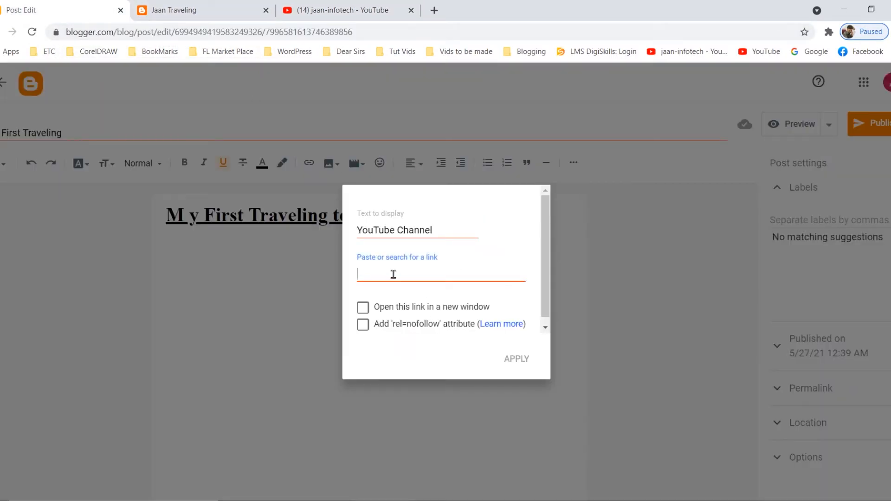
text(https://www.youtube.com/channel/UCZjdC6bs9i4E_ZL-K2Ys7lQ)
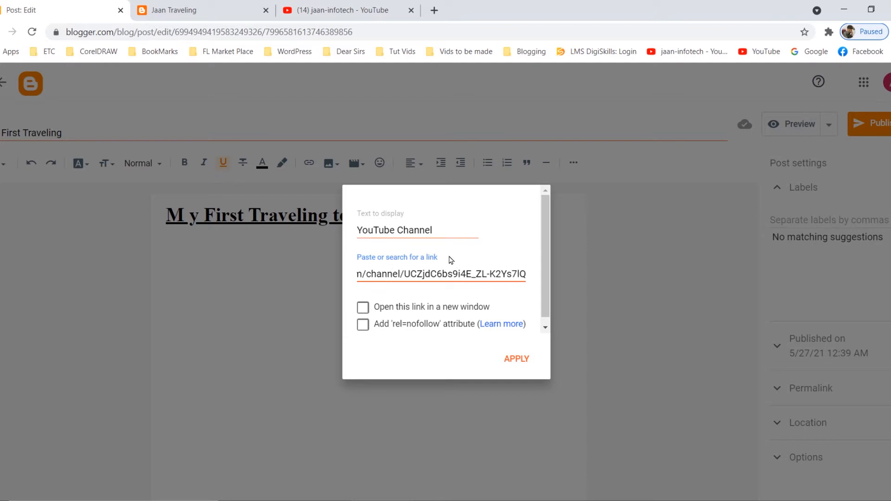
click(362, 307)
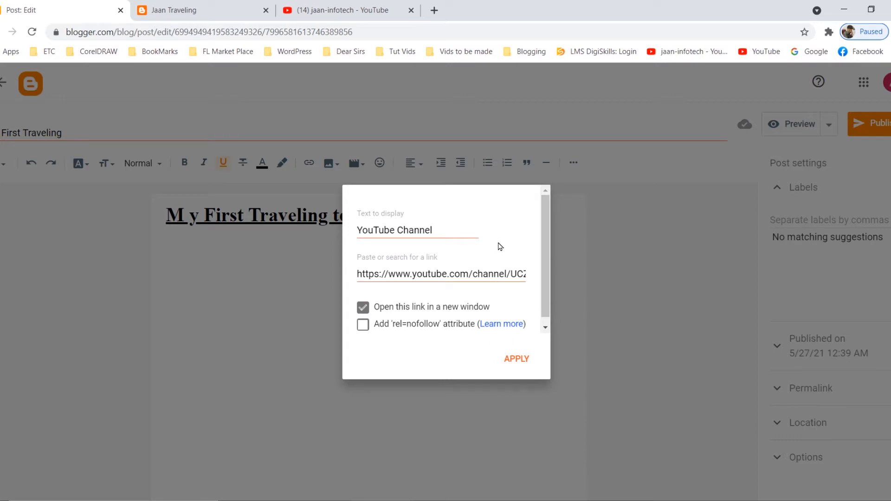
click(512, 360)
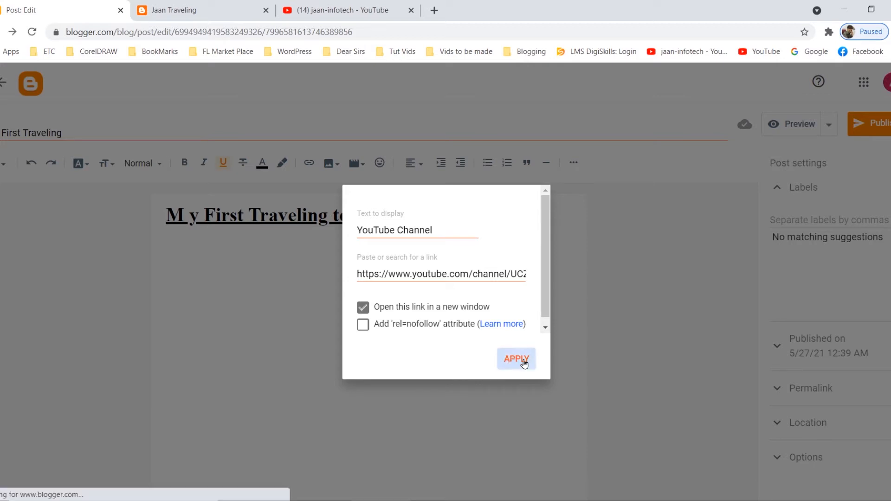
Set the text size of the YouTube Channel link to Normal.
click(308, 248)
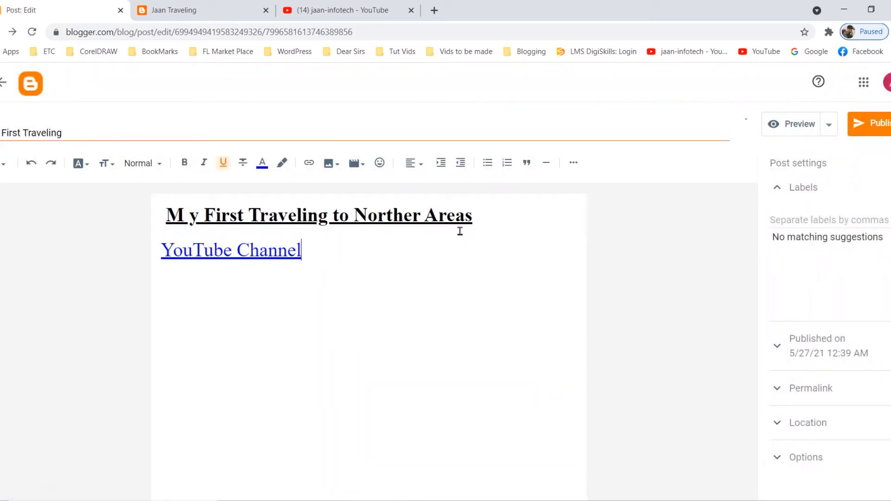
drag(308, 253, 154, 269)
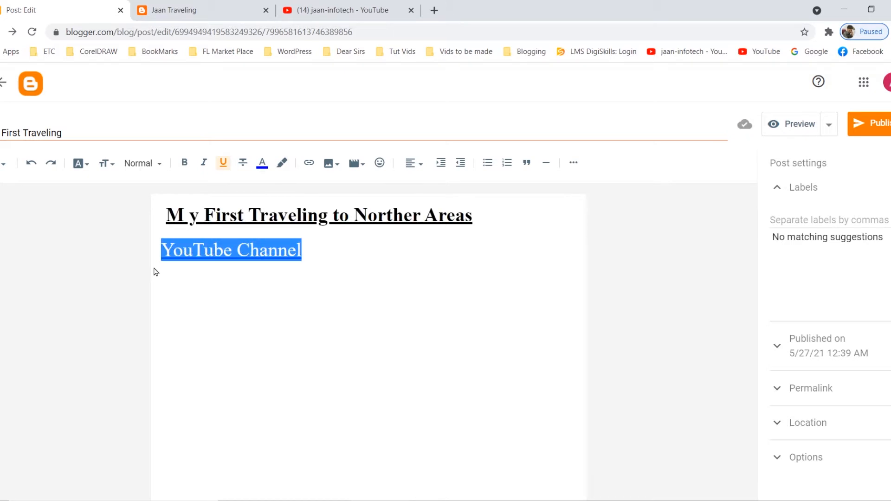
click(112, 166)
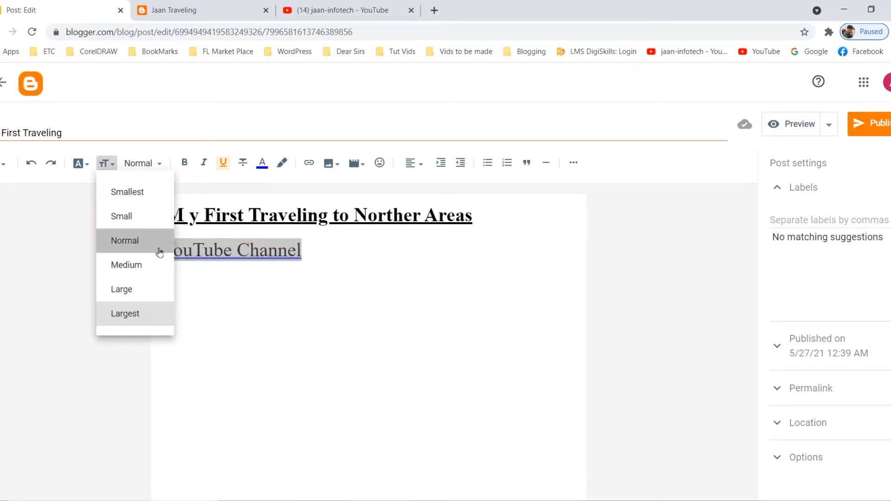
click(121, 241)
click(444, 317)
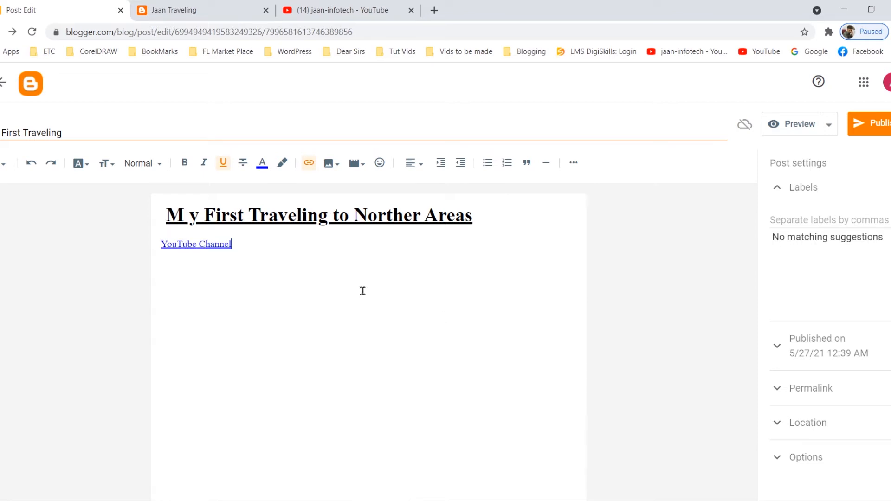
Insert five blank lines between the heading and the YouTube Channel link.
click(162, 245)
click(485, 220)
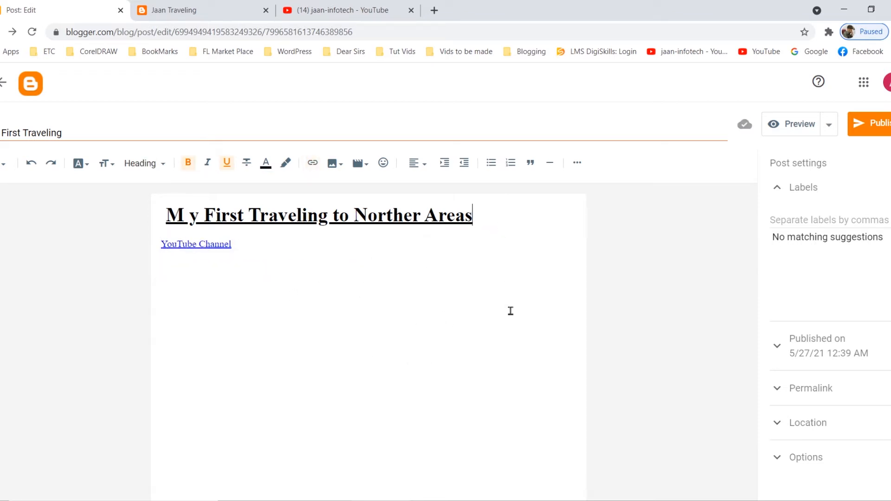
key(Return)
key(Return)
key(Return)
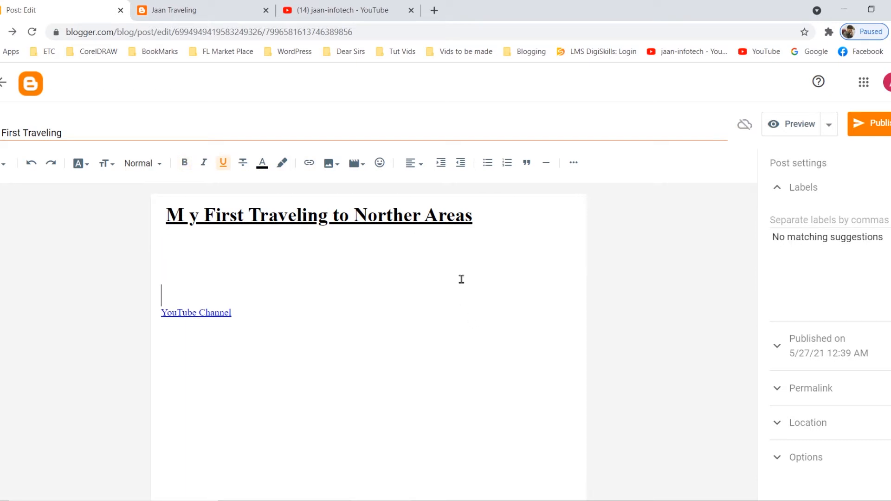
click(486, 219)
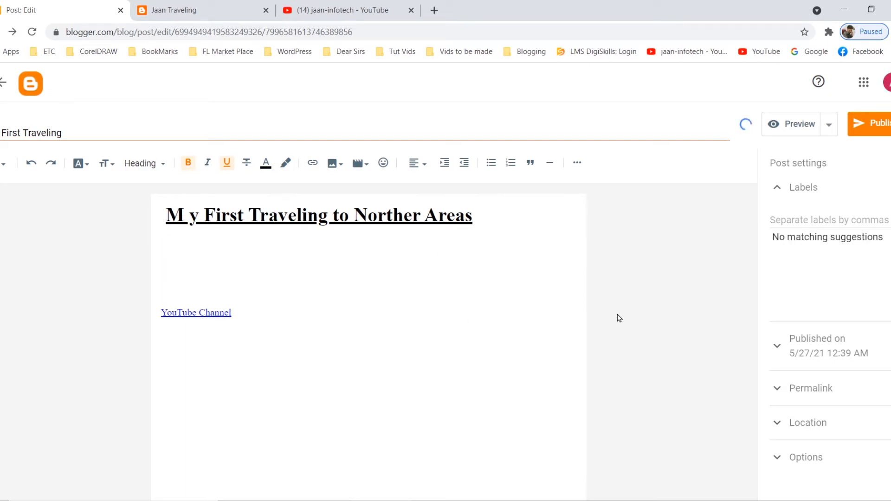
key(Return)
key(Return)
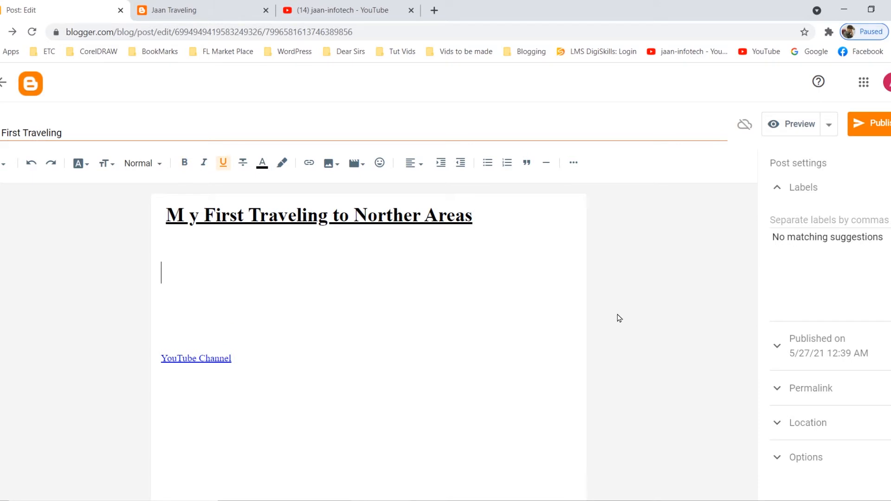
Set the text size to Normal below the heading and write "I was very exited when I was traveling to our very beatiful vally Notheren Area.Today".
click(112, 165)
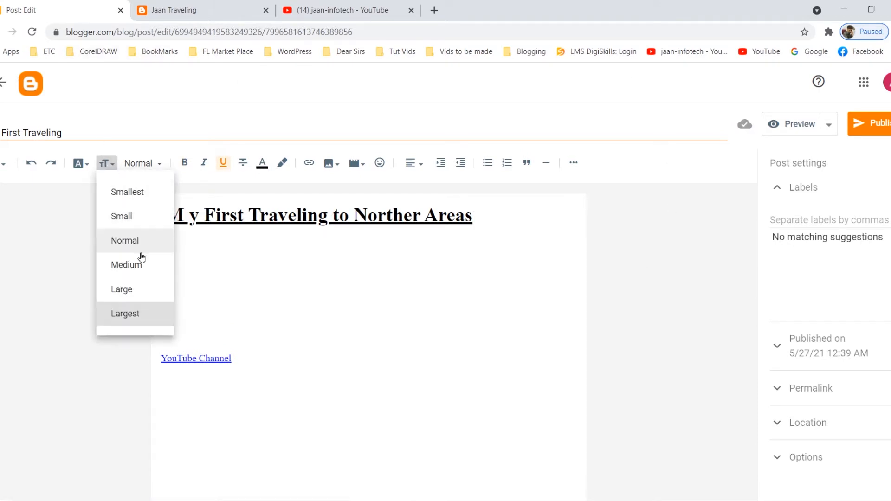
click(134, 240)
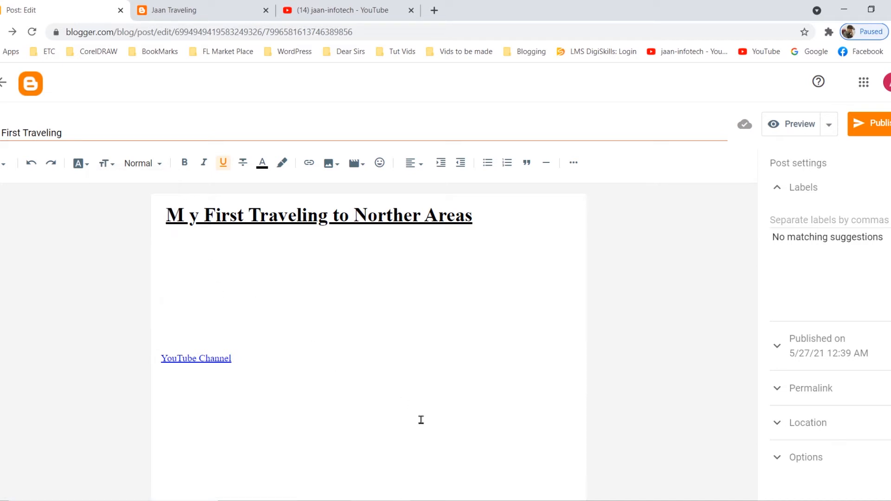
text(Today)
key(Home)
text(I was )
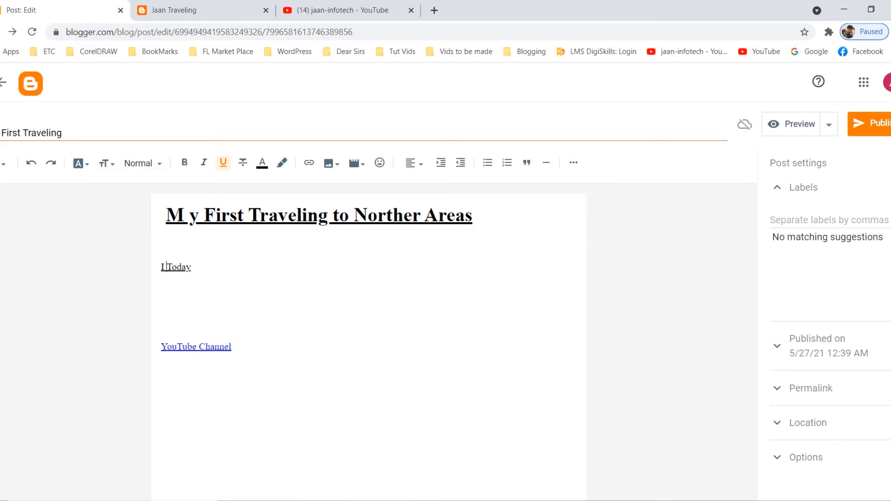
text(very exited when)
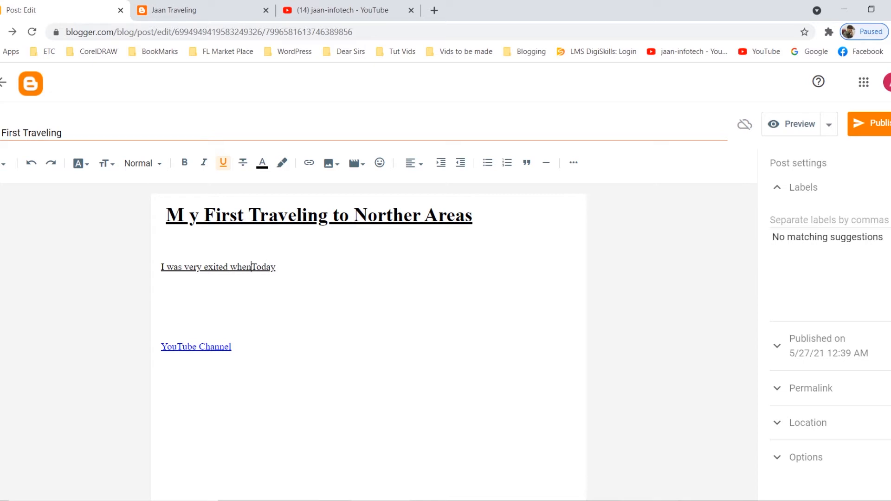
text( I was traveling )
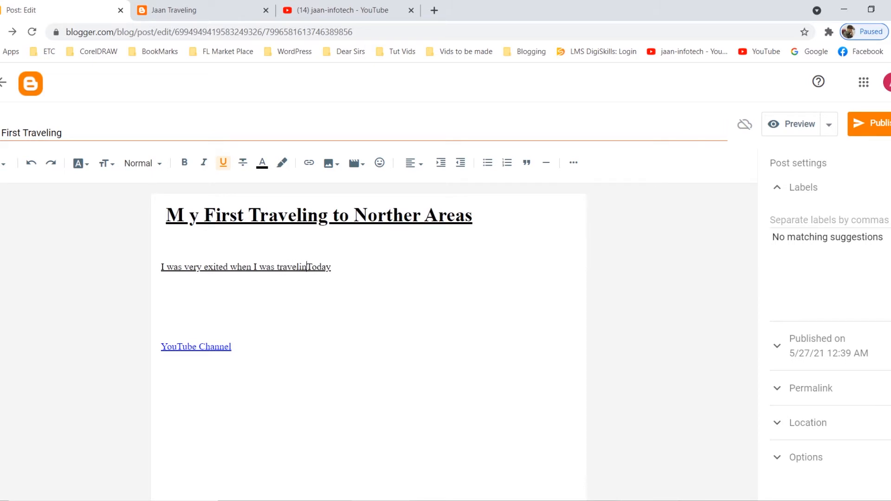
text(to )
text(our )
text(very bea)
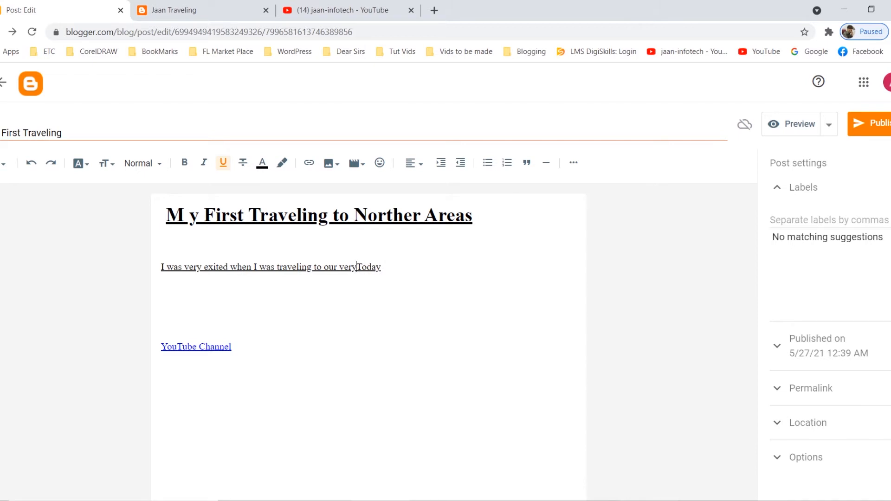
text(tiful )
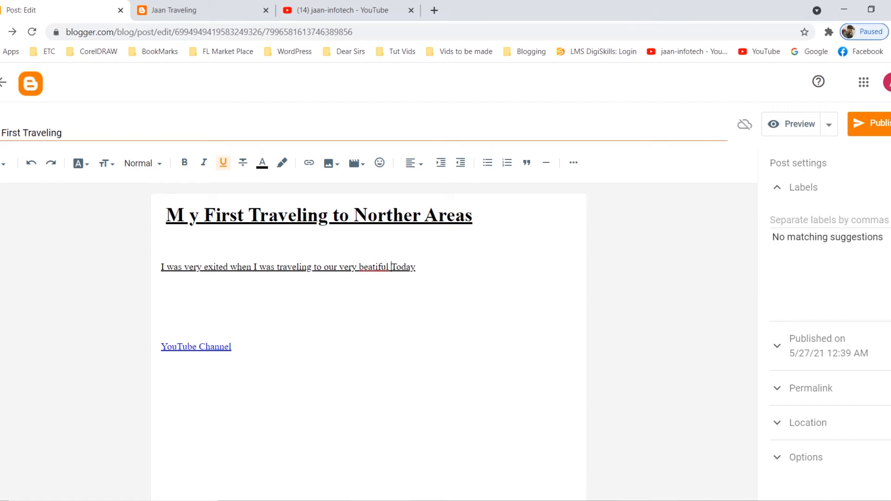
text(vally Nothere)
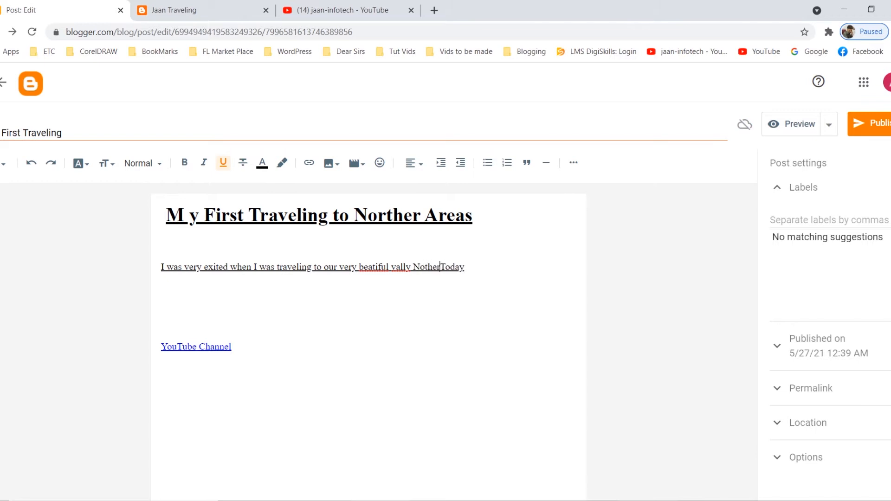
text(n Area.)
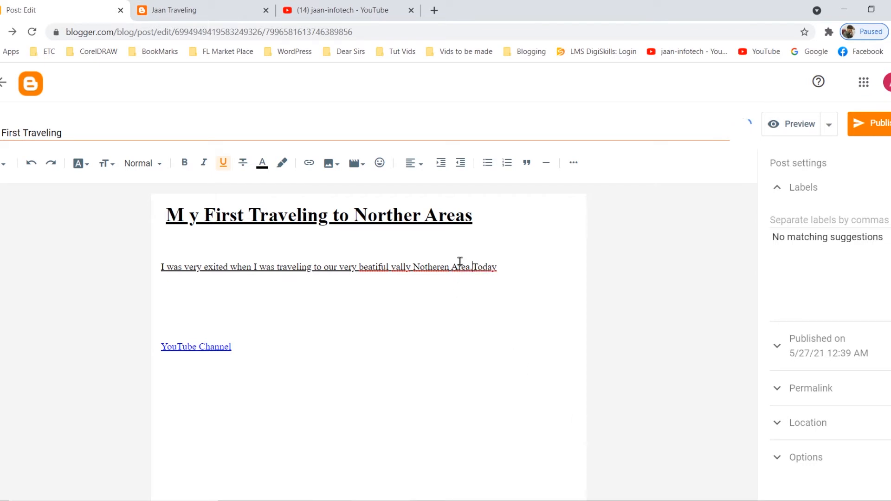
Remove the underline from the whole paragraph below the heading.
right_click(431, 267)
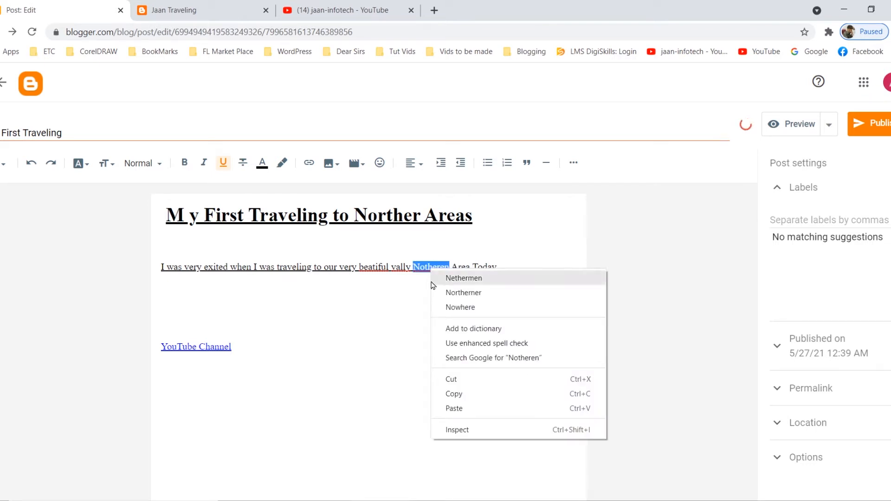
drag(161, 267, 281, 280)
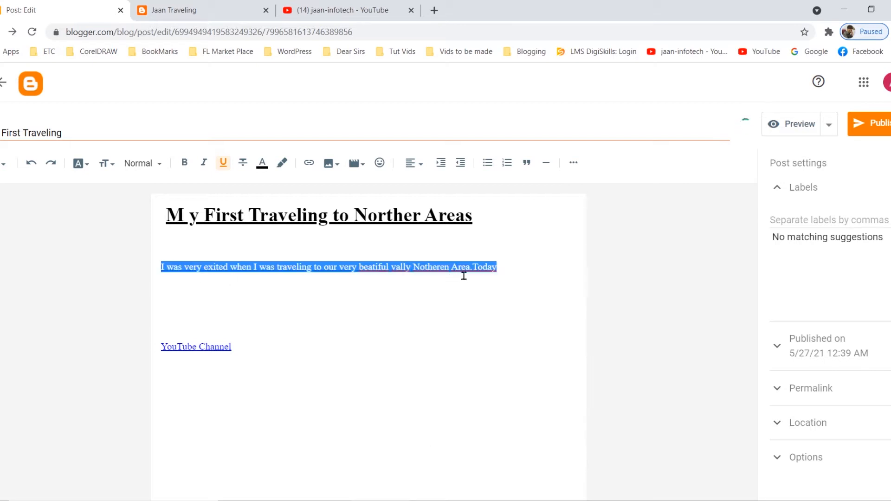
click(223, 170)
click(223, 170)
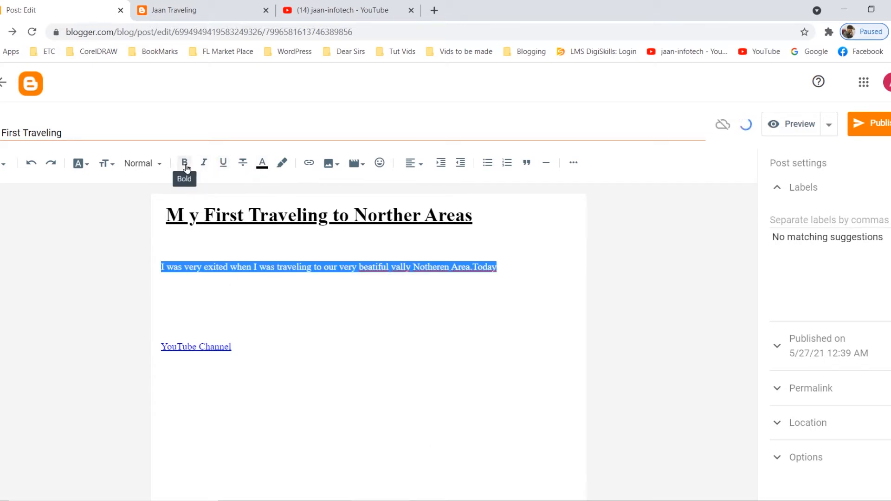
click(216, 252)
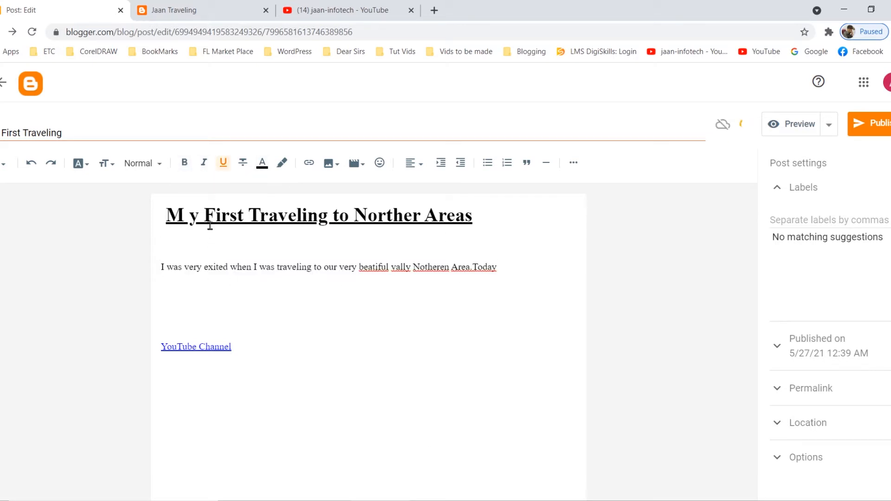
Replace the three misspelled words in the paragraph with the spelling suggestions beautiful, valley and Nethermen.
right_click(375, 269)
click(422, 284)
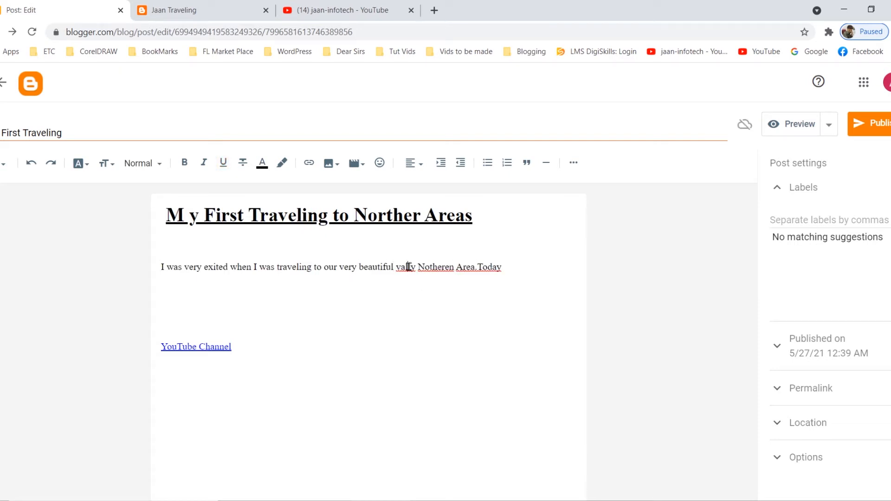
right_click(408, 267)
click(426, 275)
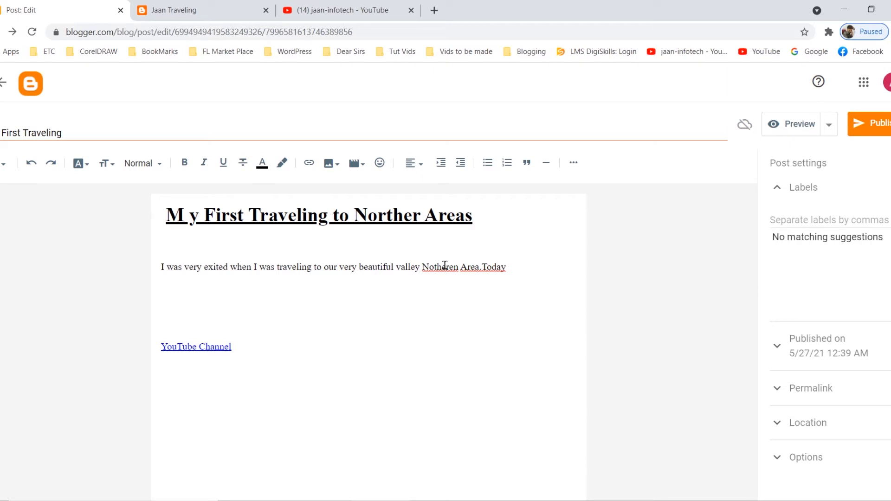
right_click(445, 269)
click(492, 280)
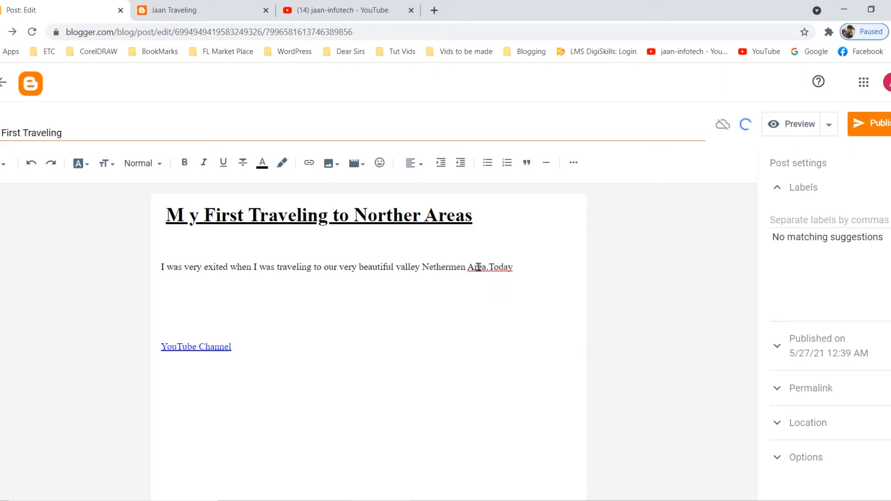
Apply the suggested spacing "Area. Today" at the paragraph's end and delete the word Today.
right_click(477, 267)
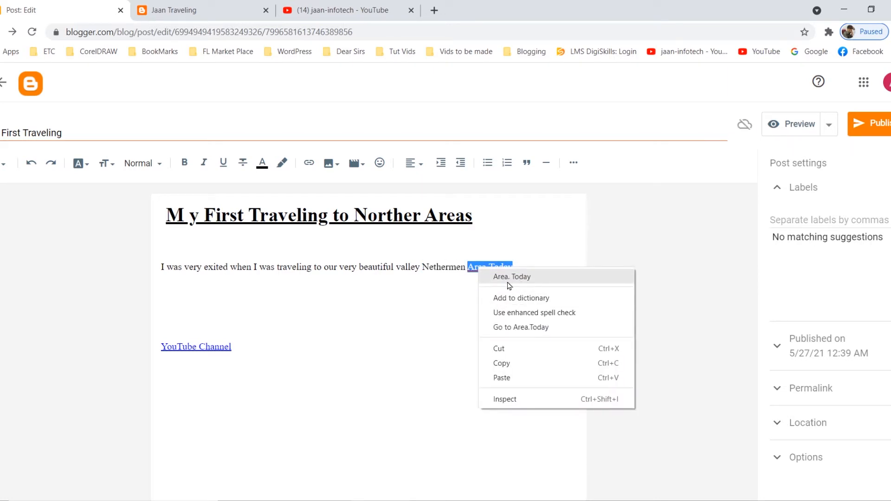
click(508, 281)
drag(491, 267, 533, 296)
key(BackSpace)
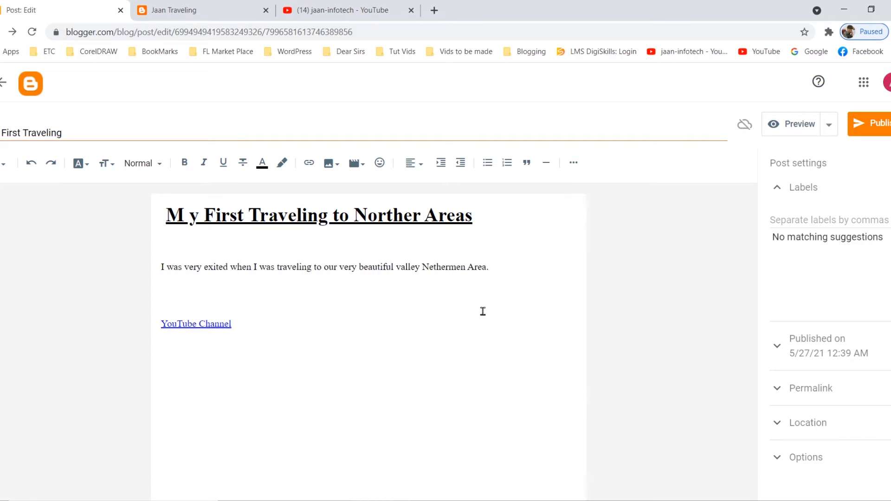
Insert the image file Beautifu Mountains from the computer directly below the heading and align it left.
click(303, 244)
click(329, 164)
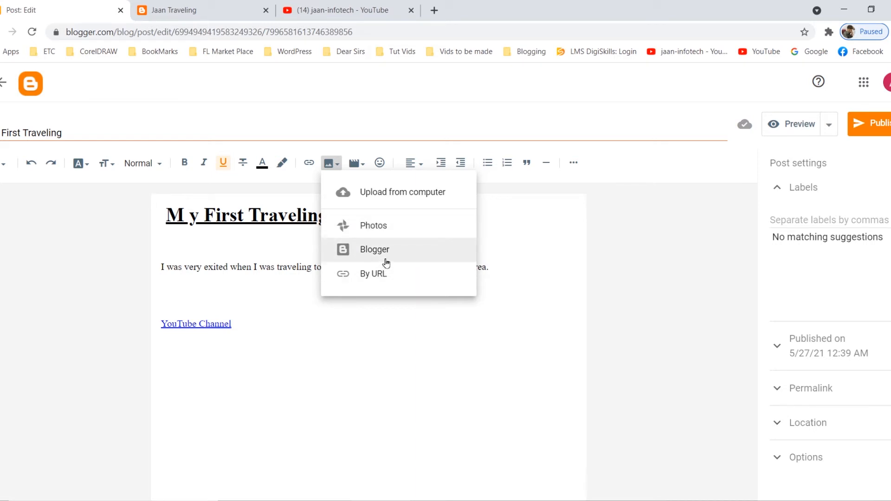
click(382, 197)
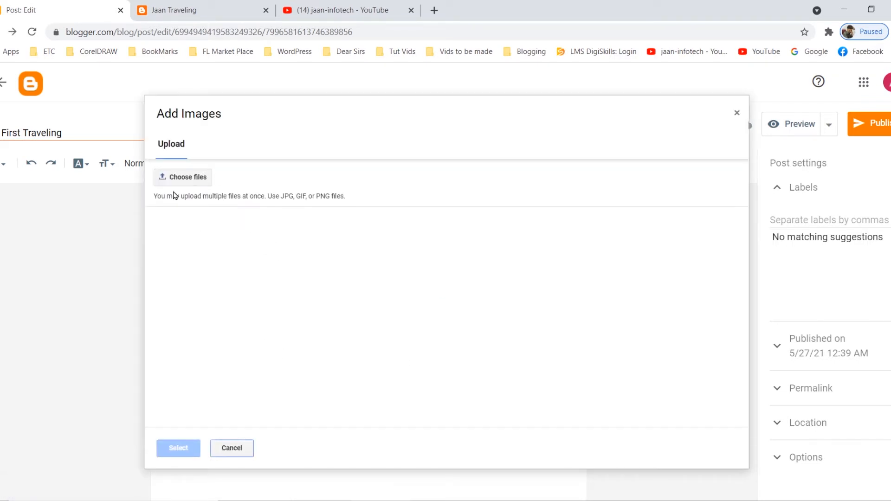
click(187, 178)
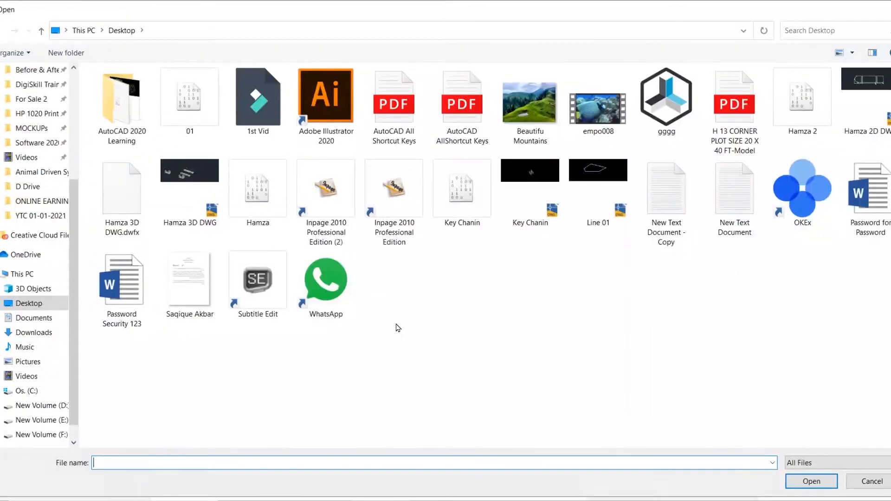
click(549, 110)
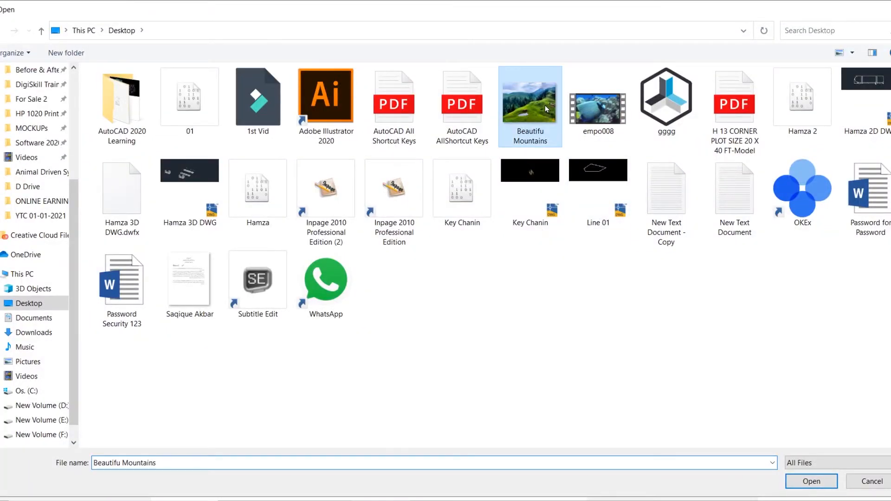
click(806, 484)
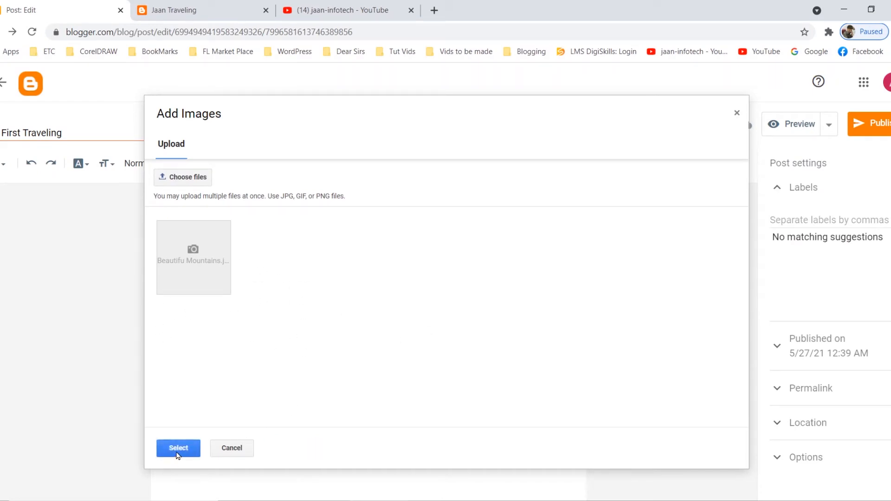
click(178, 448)
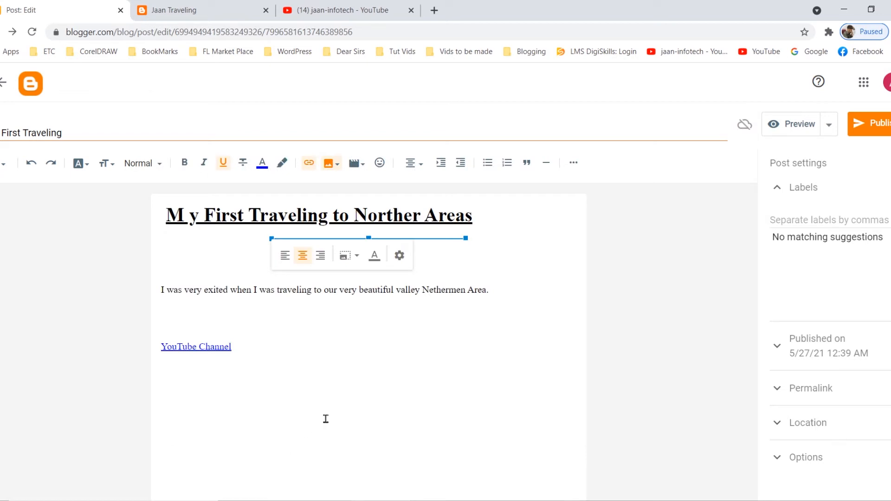
click(284, 258)
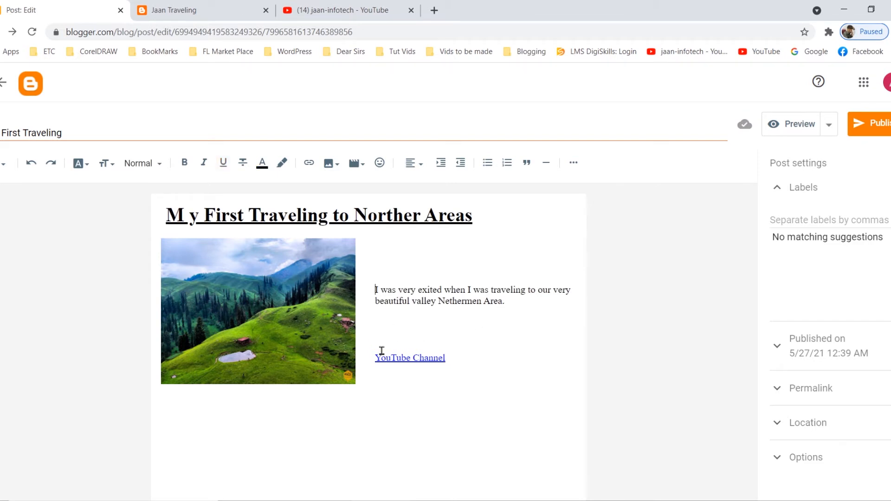
Add blank lines above the YouTube Channel link to place it lower beside the image.
click(371, 362)
key(Return)
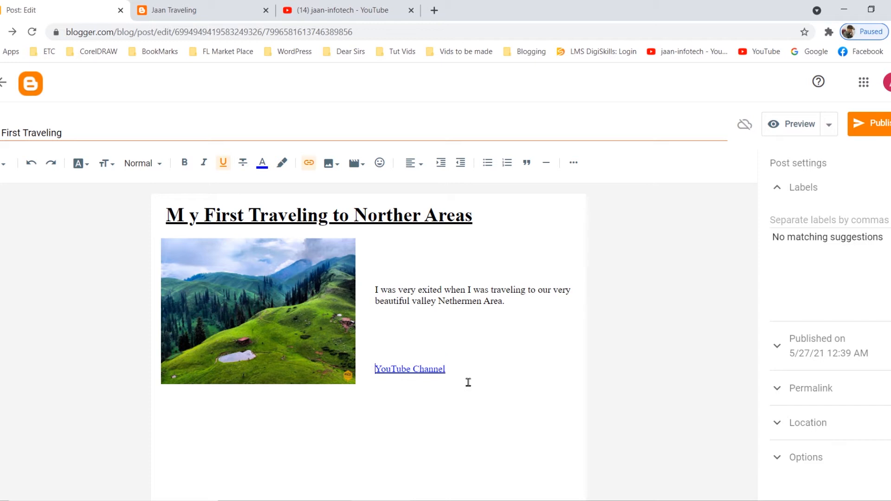
key(Return)
click(405, 369)
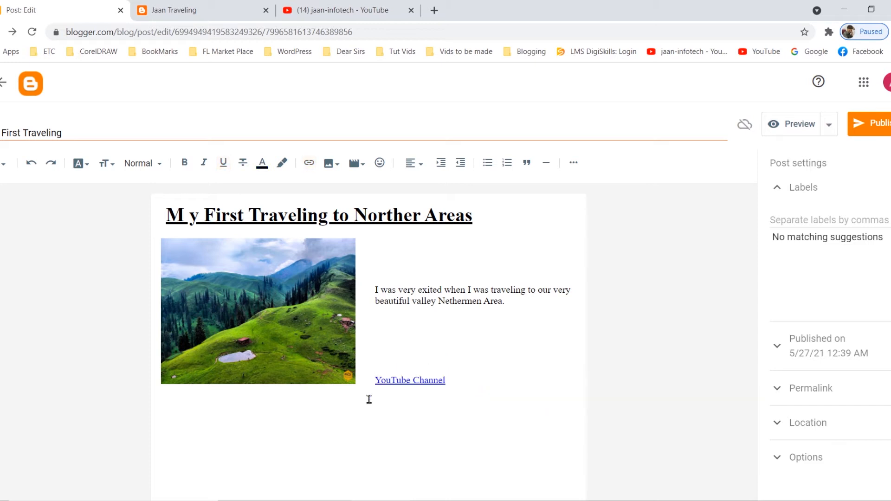
key(Return)
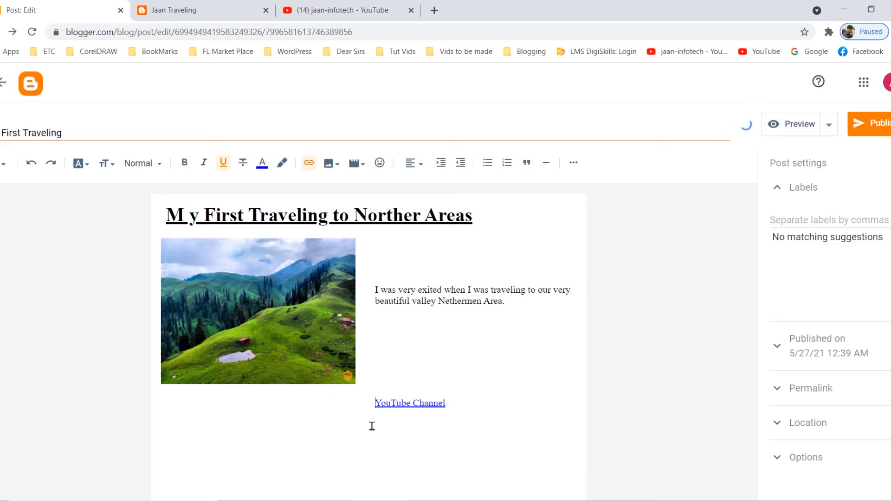
key(BackSpace)
click(407, 362)
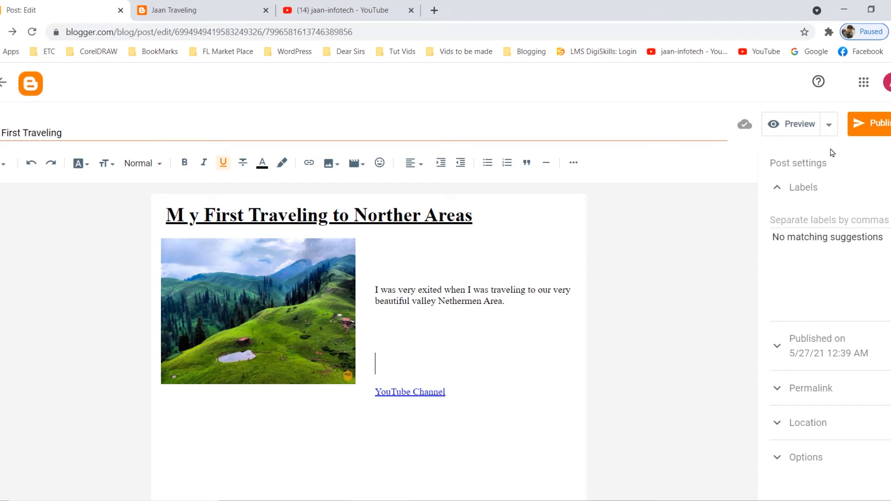
Preview the post in desktop, tablet and mobile layouts, and close the preview.
click(793, 124)
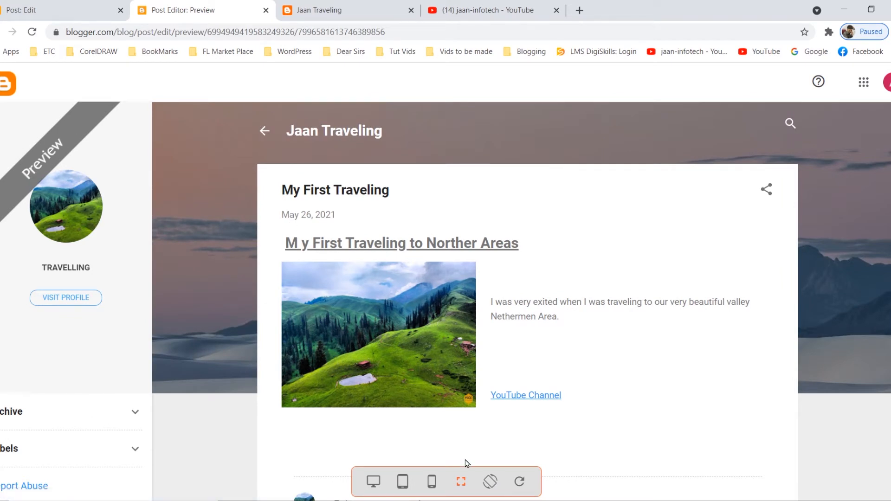
click(373, 483)
click(403, 482)
click(432, 483)
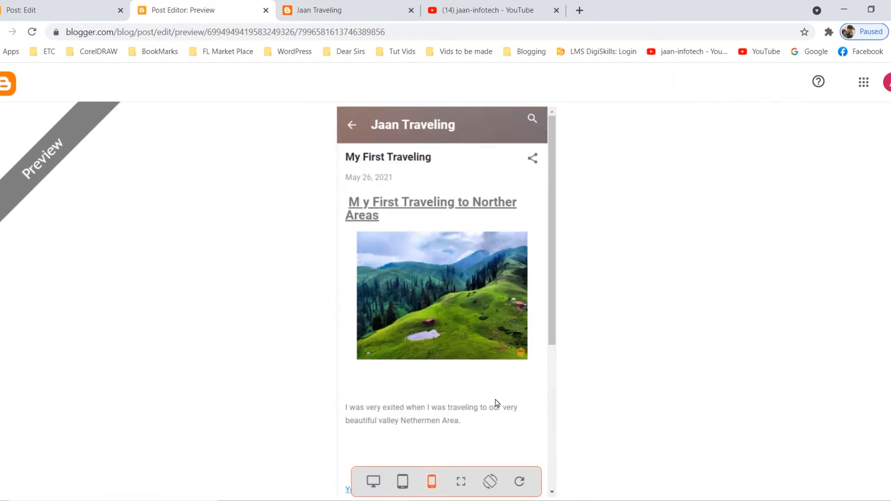
click(371, 485)
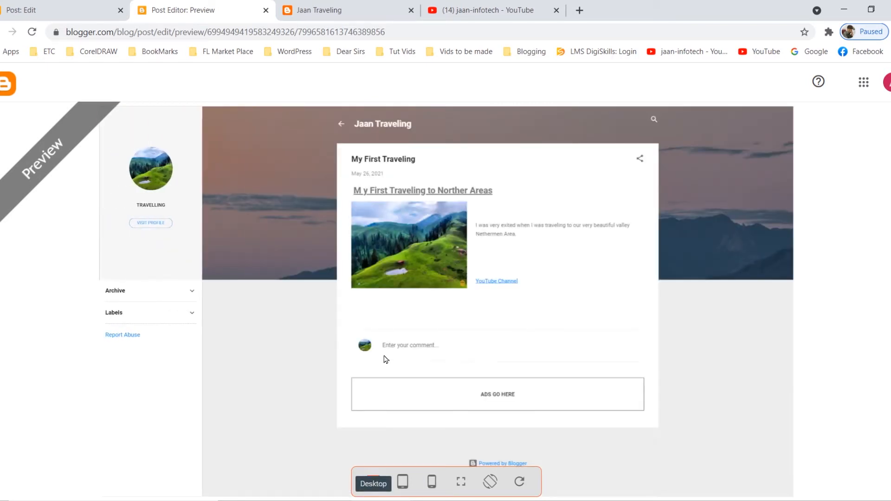
click(266, 10)
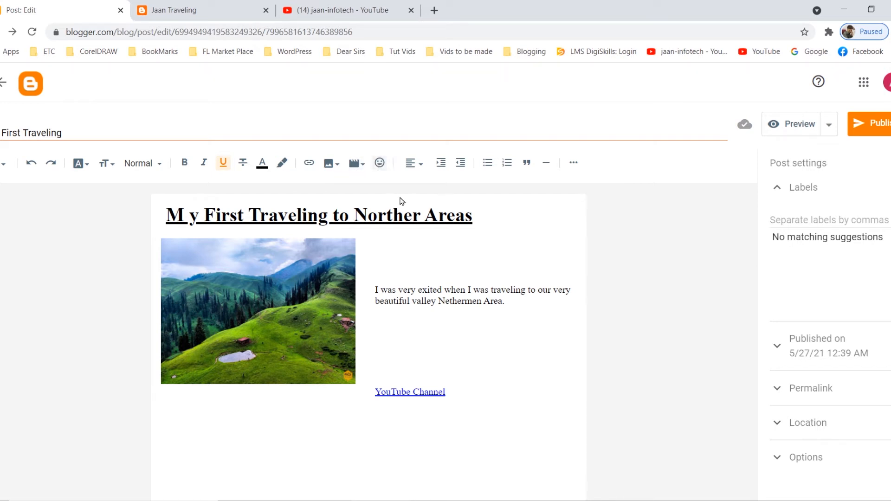
Insert blank lines above the paragraph to move it from beside the image to below it.
click(420, 172)
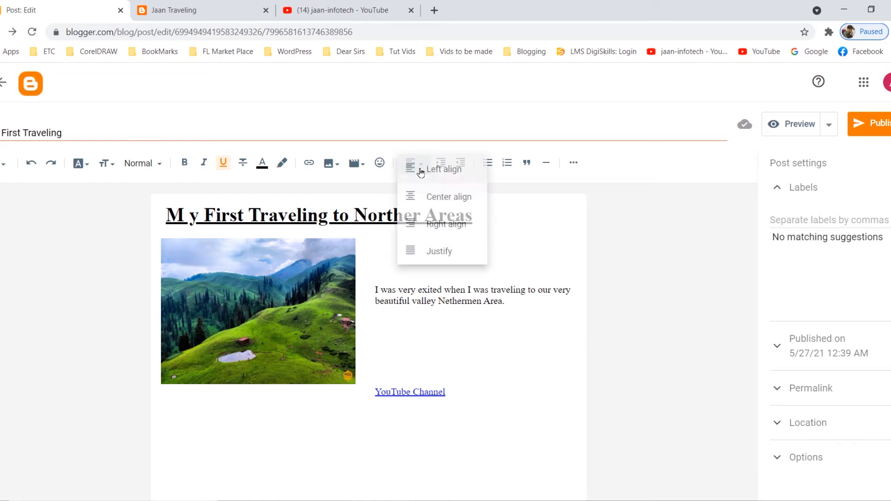
click(537, 237)
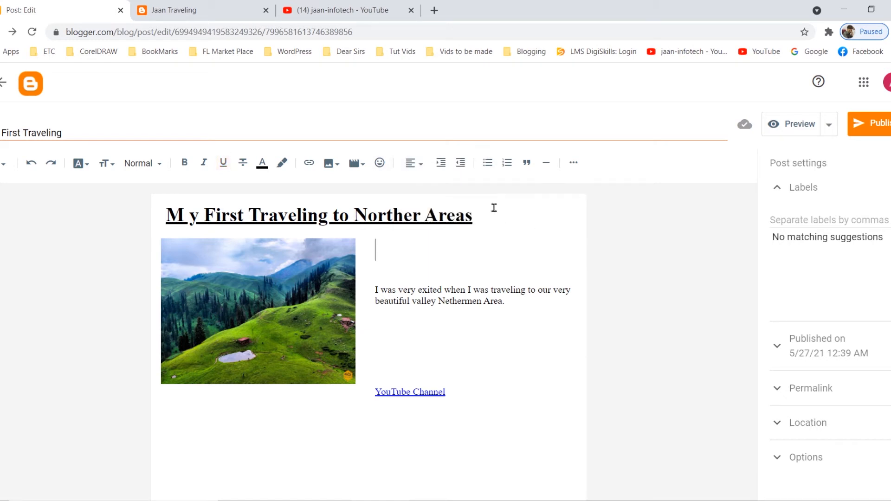
drag(373, 289, 518, 310)
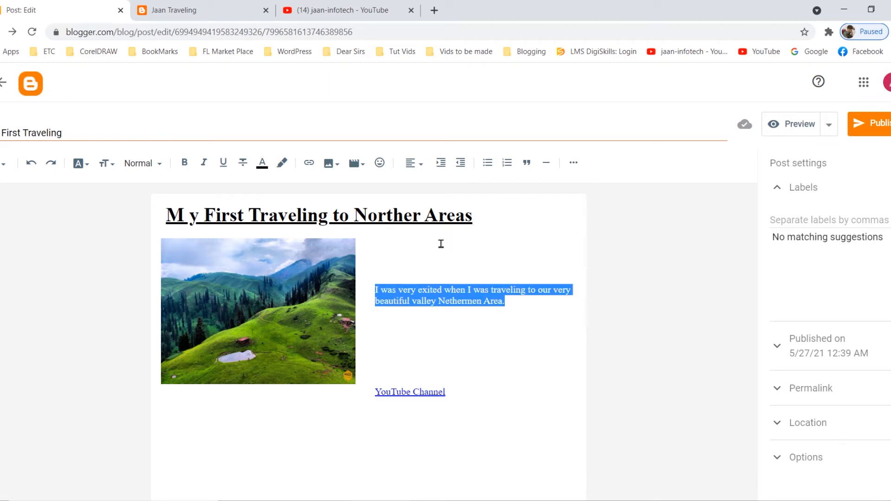
click(377, 275)
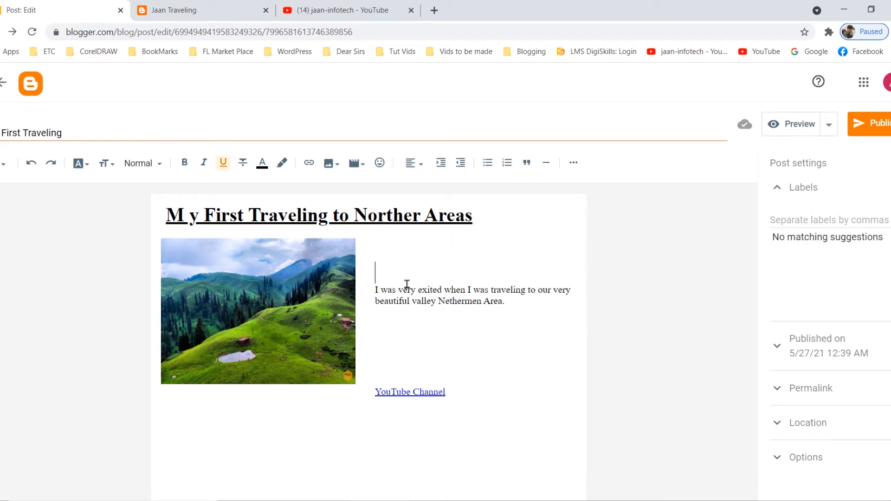
key(Return)
key(Return)
key(Return)
key(Return)
key(Return)
key(Return)
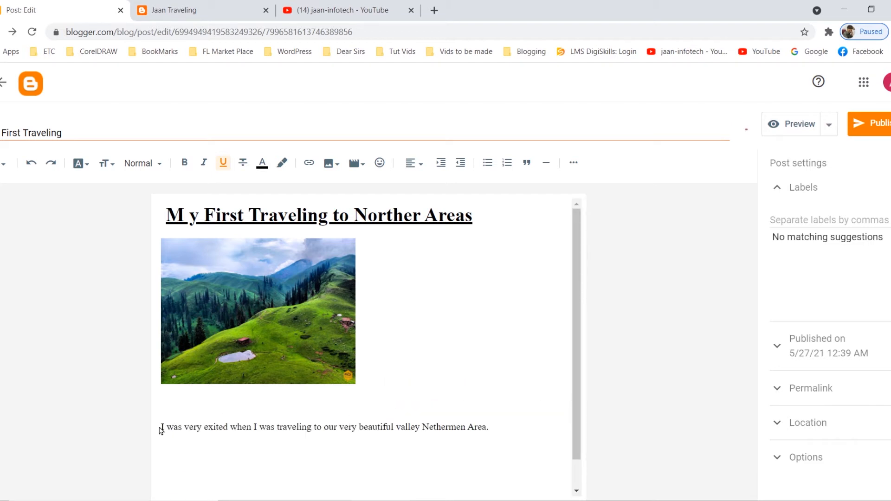
Format the paragraph below the image as a quote and append several pasted copies of its sentence.
triple_click(494, 425)
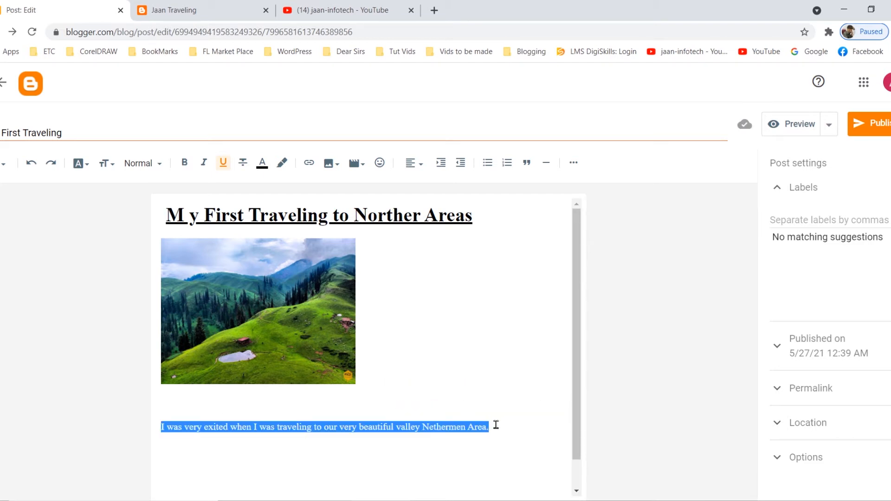
click(527, 163)
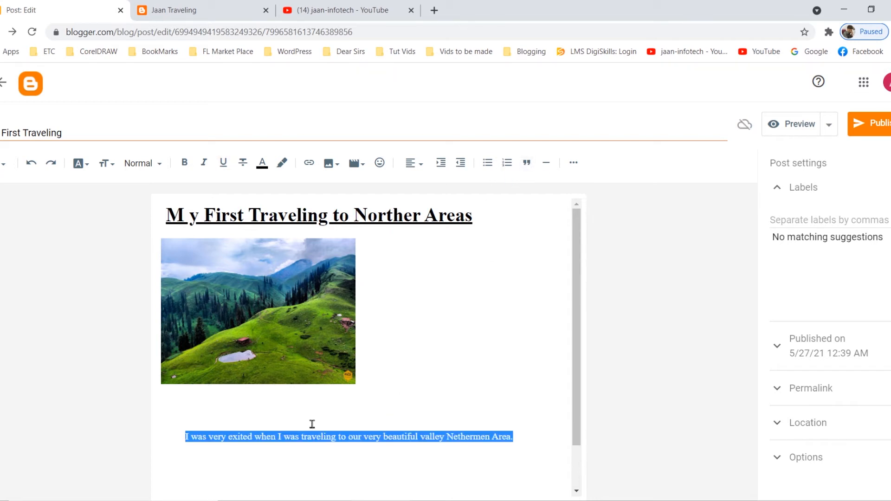
scroll(275, 413, down, 1)
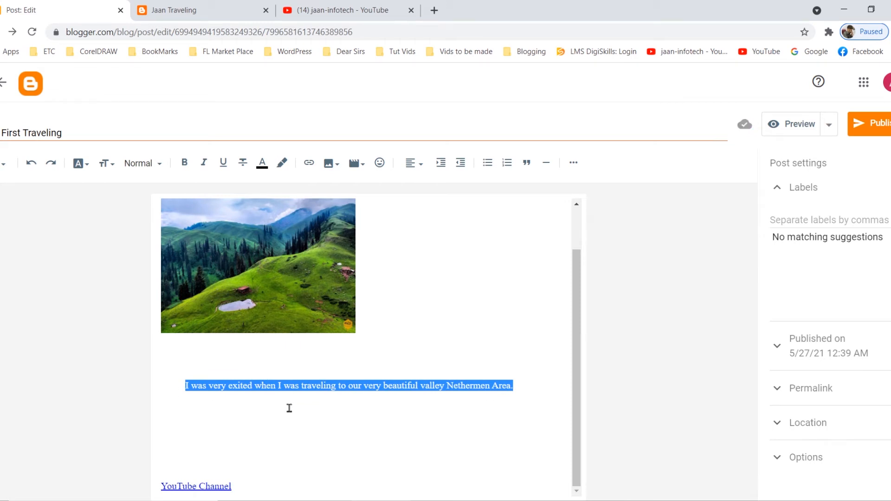
click(528, 392)
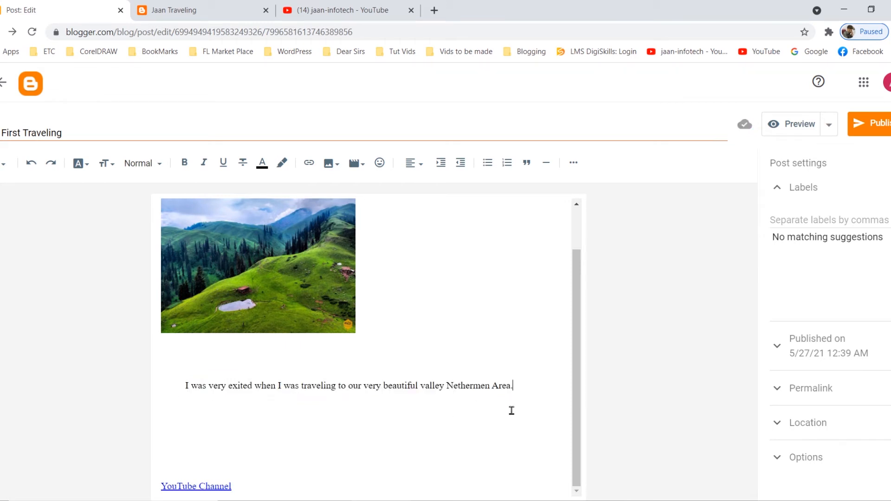
key(ctrl+v)
key(ctrl+v)
key(ctrl+v)
key(ctrl+v)
key(ctrl+v)
key(ctrl+v)
key(ctrl+v)
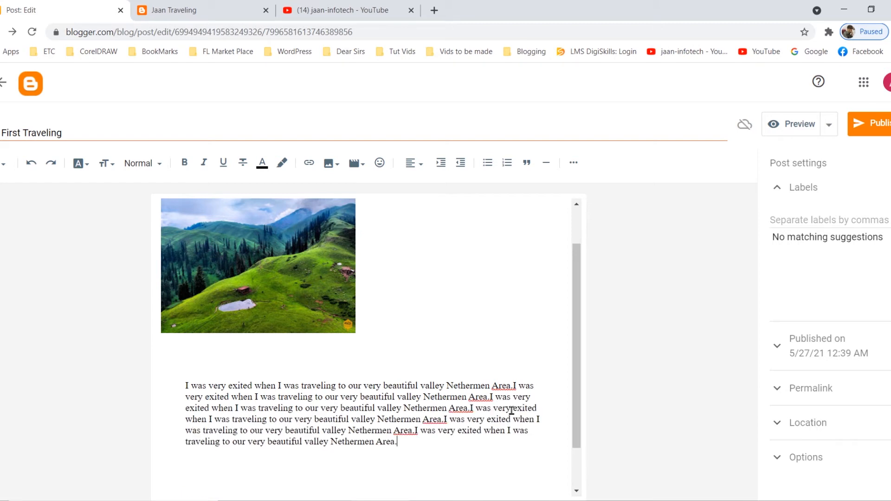
Apply quote formatting two more times to the whole repeated paragraph and make its text bold.
drag(185, 381, 417, 465)
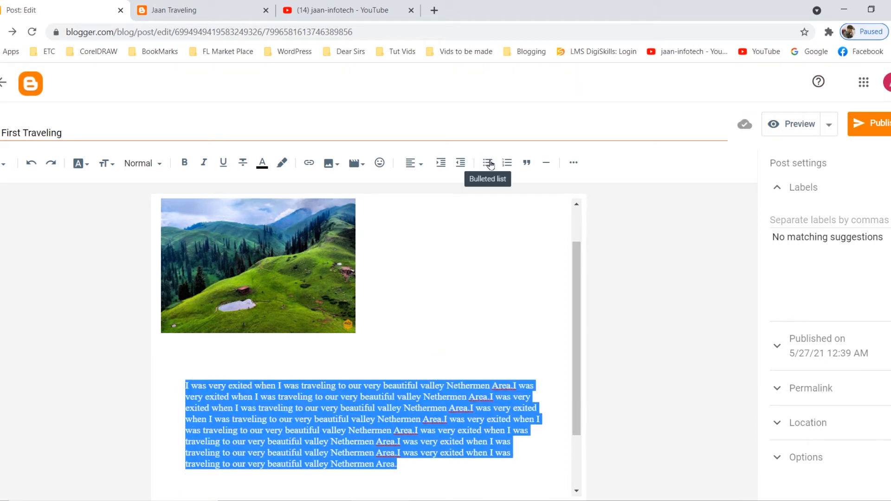
click(526, 164)
click(527, 164)
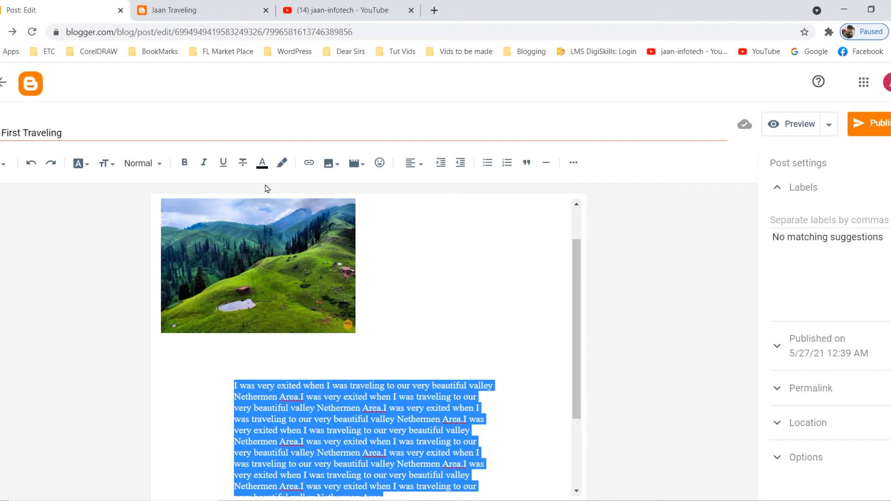
click(184, 164)
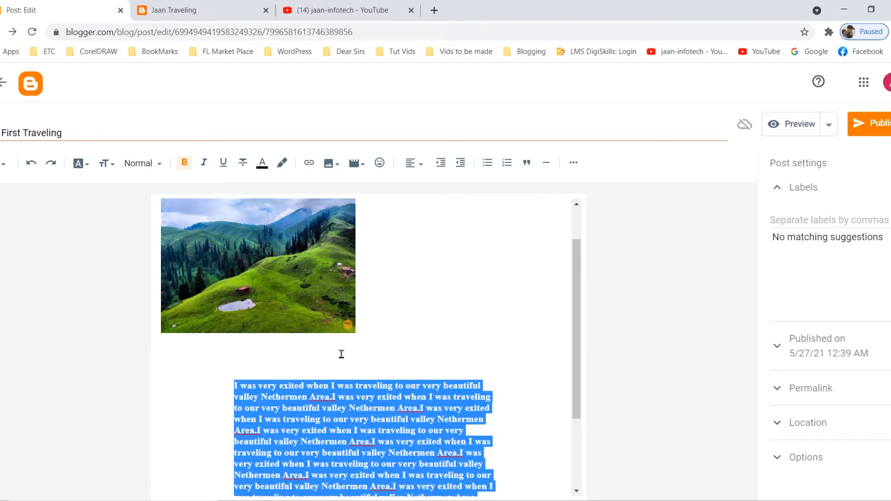
scroll(341, 354, down, 3)
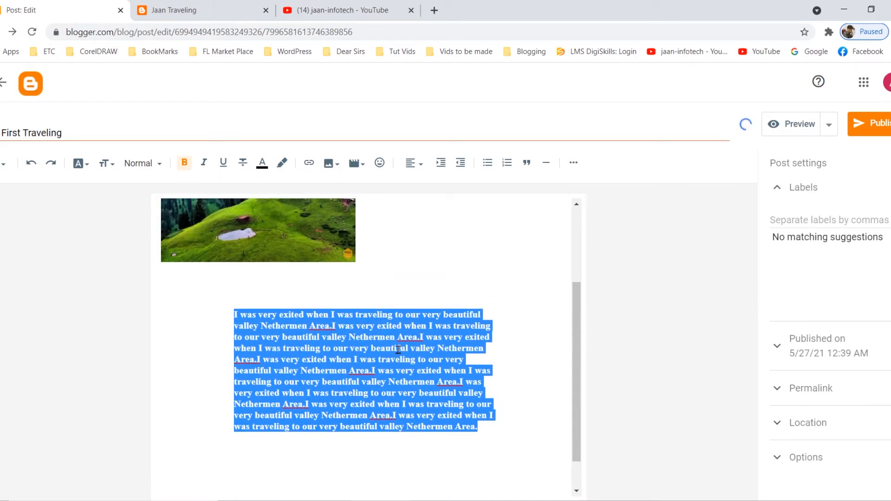
click(397, 349)
scroll(392, 281, up, 5)
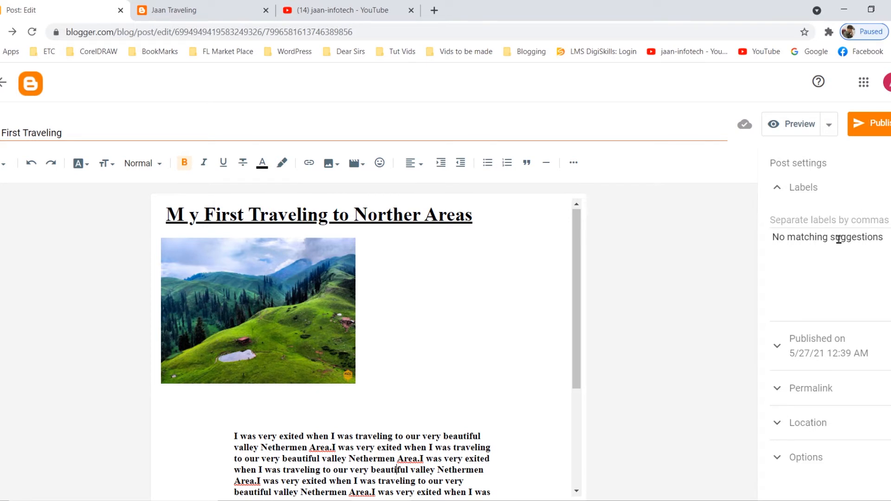
Examine the post's Labels setting and the Published on date and time options with their calendar.
click(778, 191)
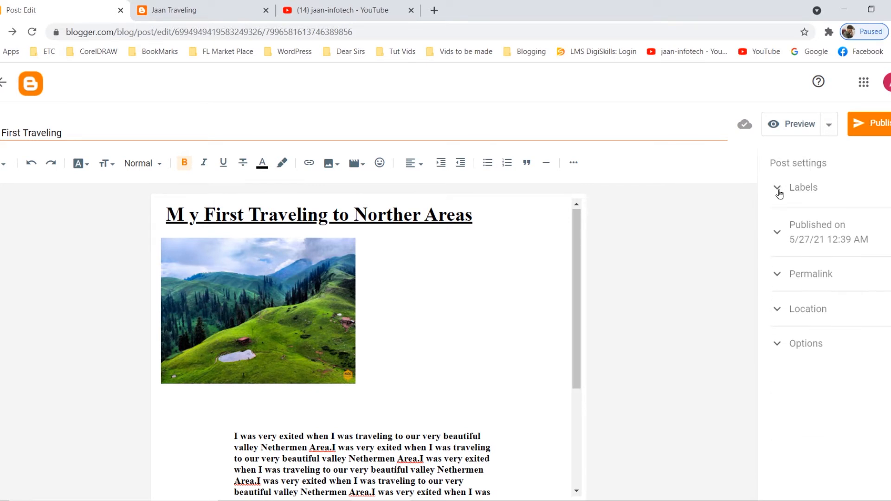
click(778, 191)
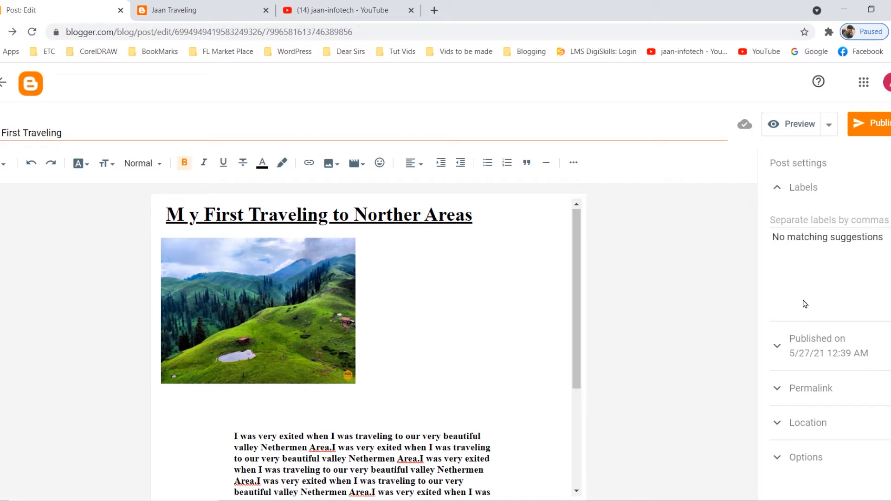
click(777, 352)
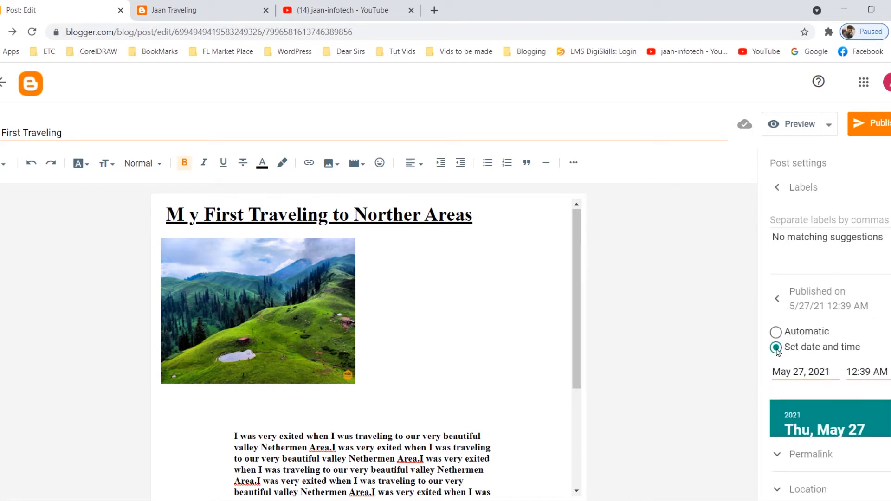
scroll(791, 274, down, 3)
scroll(791, 273, up, 2)
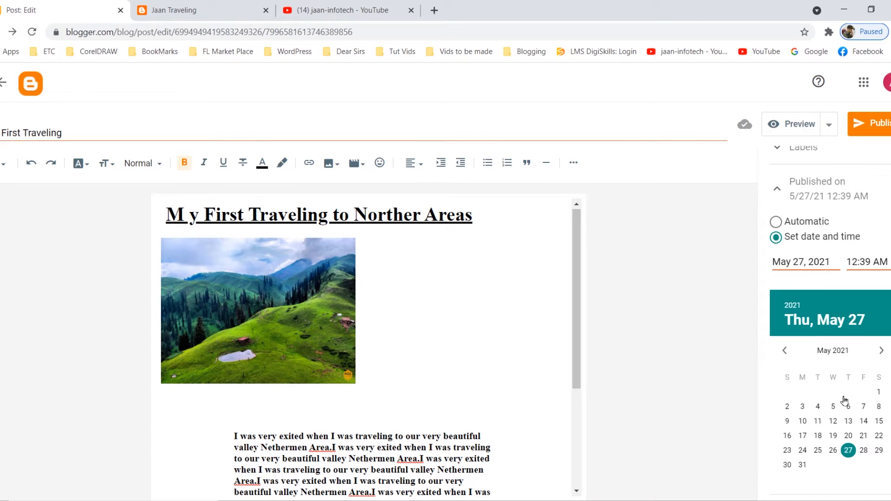
scroll(844, 400, down, 1)
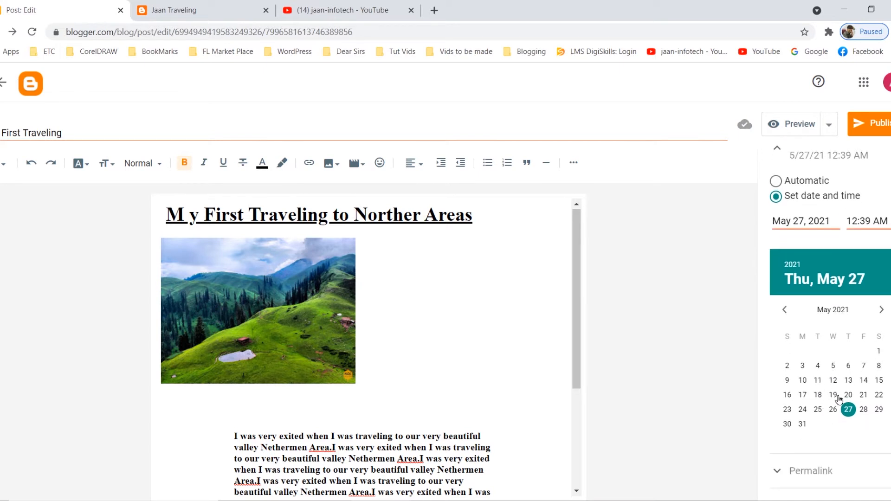
Set the post's publish date to May 11, 2021 and check its permalink options.
click(817, 380)
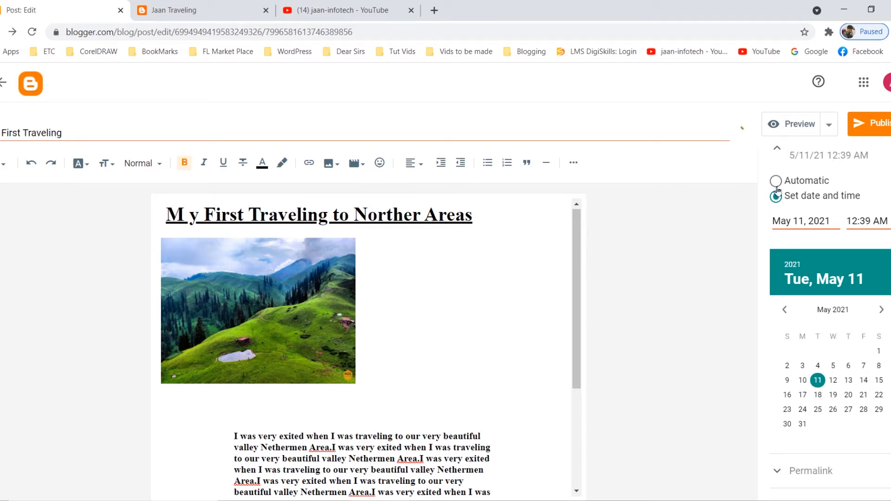
scroll(795, 394, down, 1)
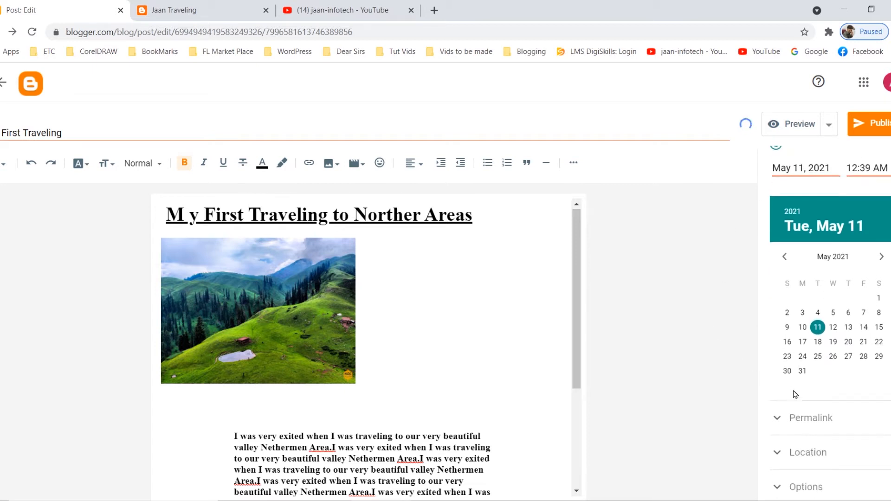
click(778, 418)
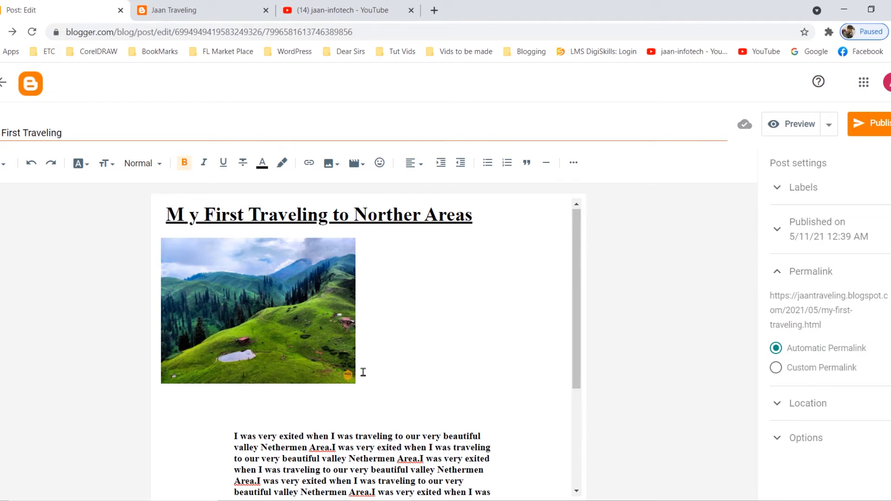
Open the post's location settings and set the map location to Pakistan.
click(780, 406)
scroll(837, 413, up, 2)
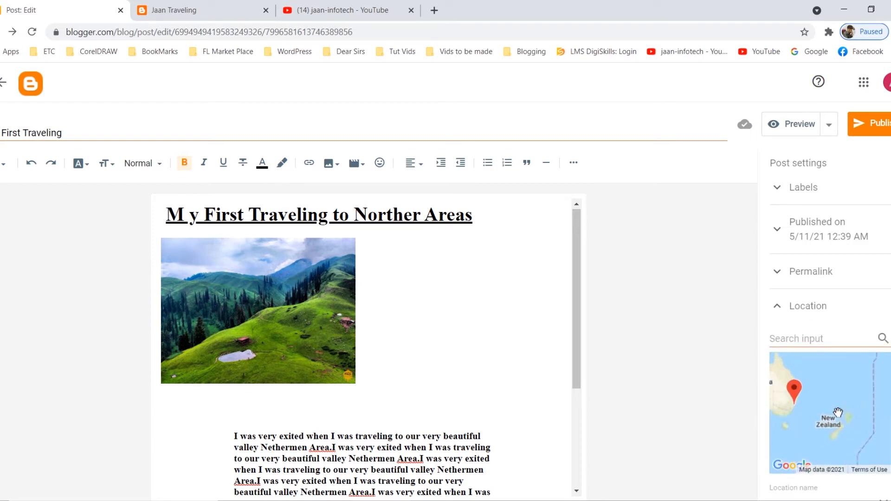
scroll(838, 414, down, 3)
scroll(832, 407, up, 1)
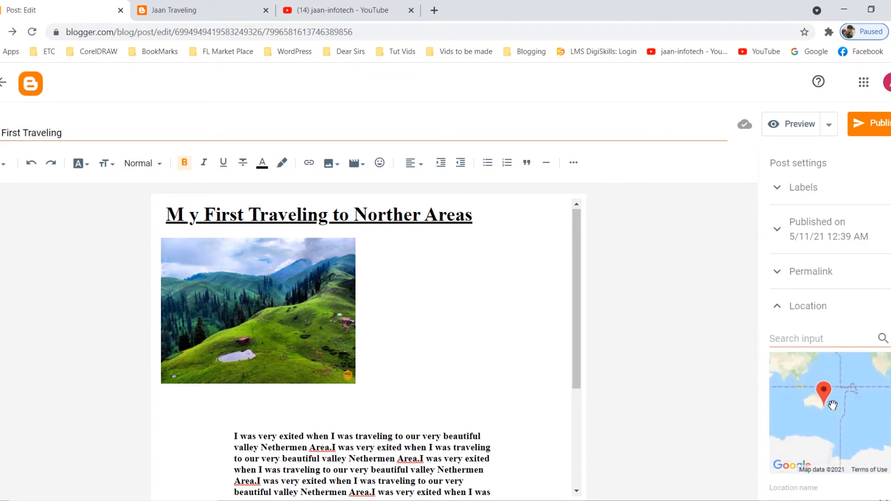
click(836, 342)
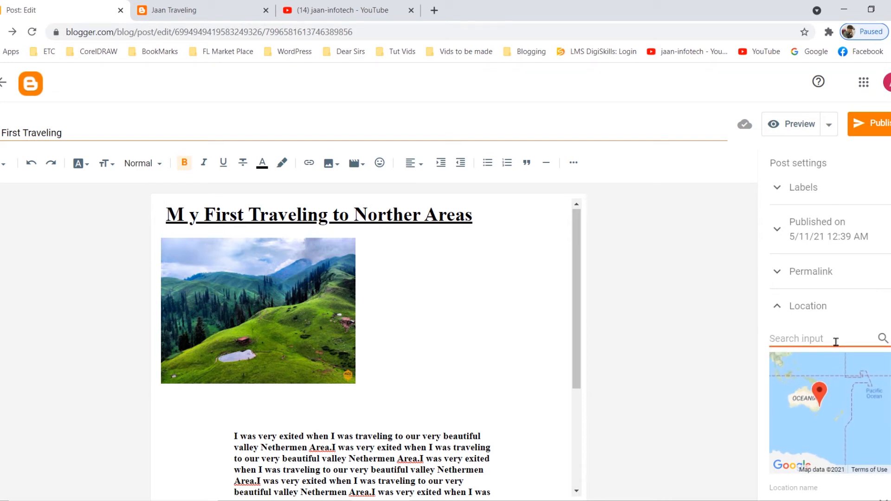
text(I)
key(BackSpace)
text(Pakistan)
click(882, 338)
scroll(843, 419, up, 5)
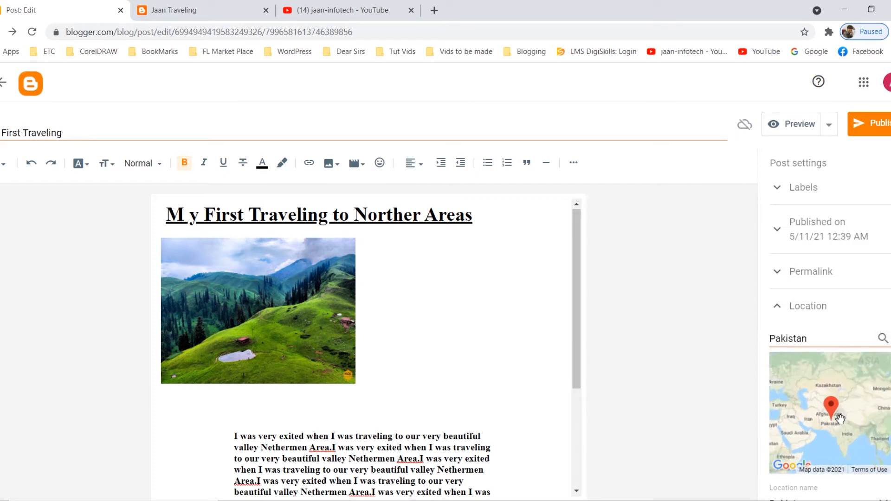
Refine the post's location to "Pakistan, Islamabad" and check the marker on the map.
scroll(804, 416, down, 2)
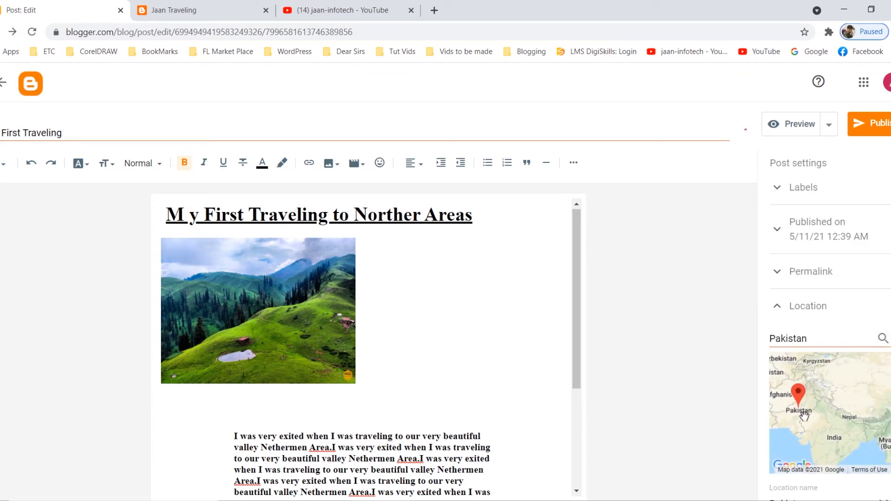
scroll(776, 424, up, 1)
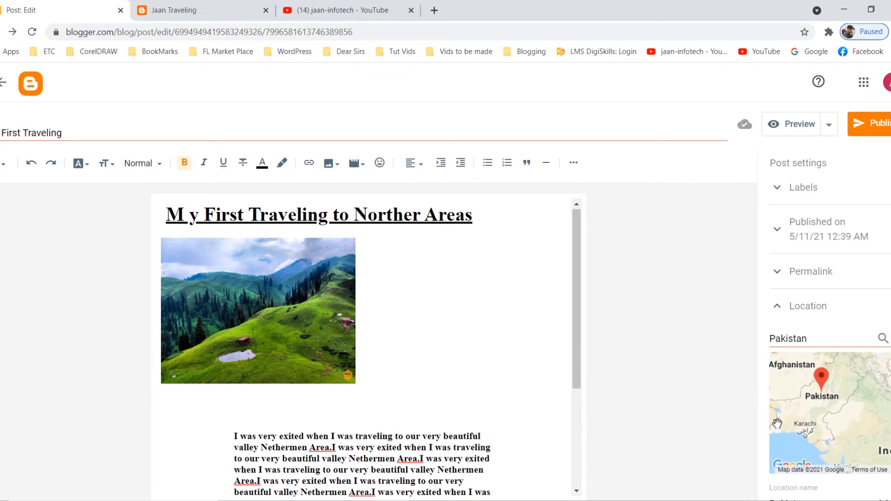
click(817, 342)
text(, Islamabad)
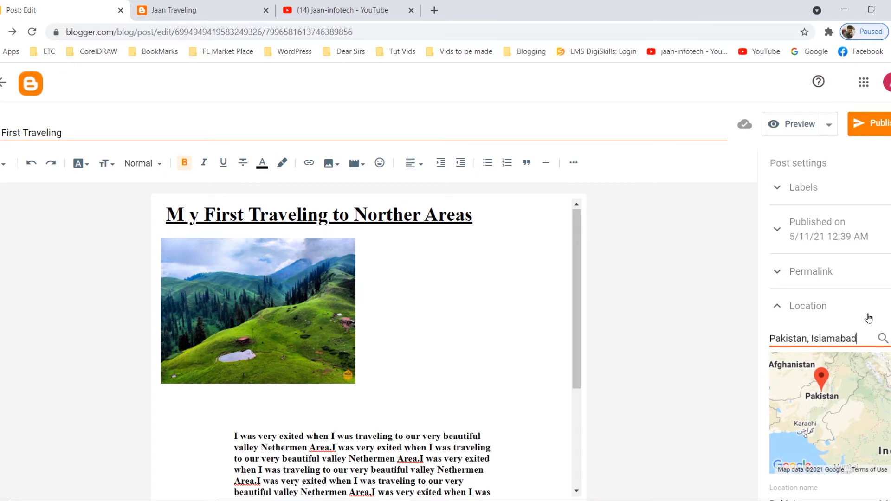
click(882, 338)
scroll(850, 408, up, 3)
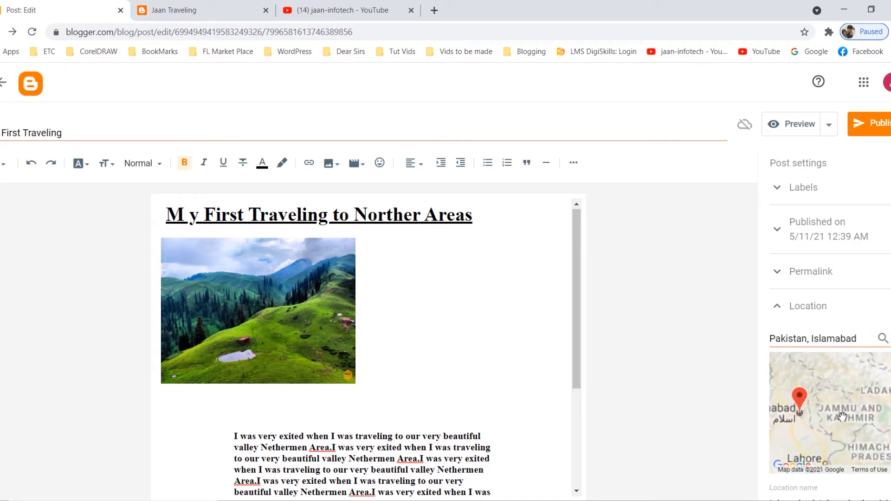
scroll(788, 429, down, 1)
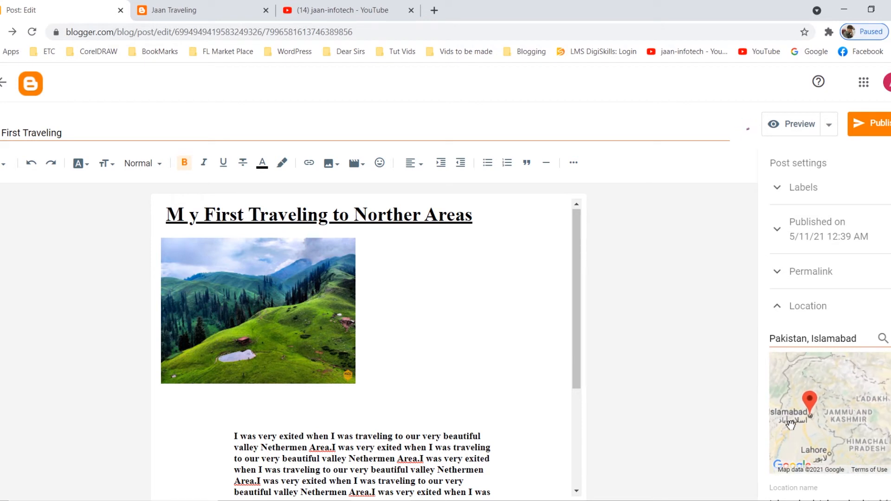
scroll(880, 425, down, 1)
scroll(835, 465, down, 1)
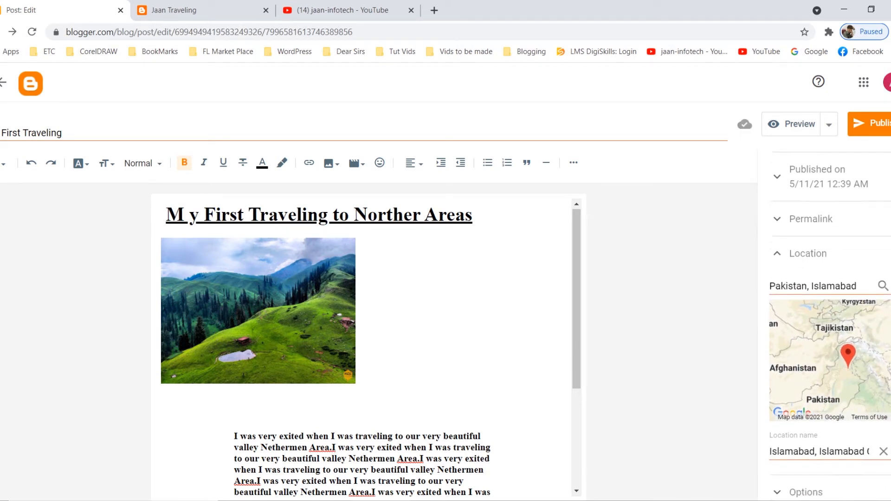
Check the reader comments options and the post's content, and publish the post with the chosen date.
click(783, 485)
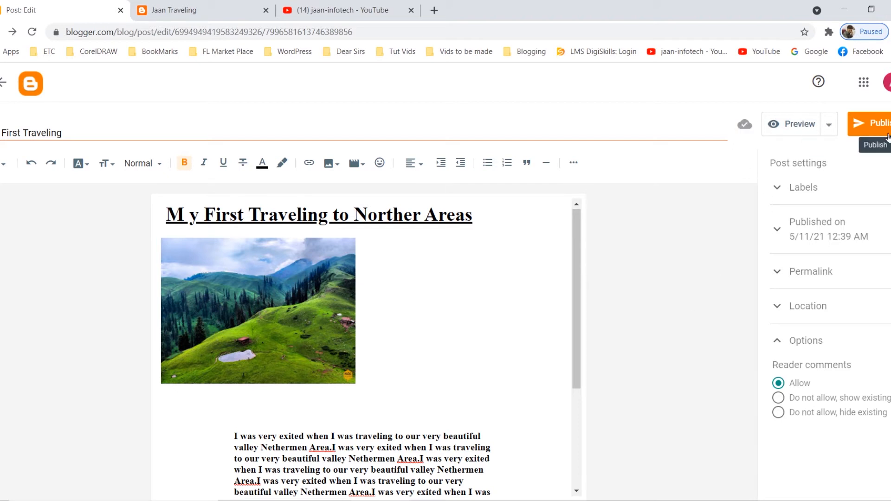
scroll(467, 358, down, 3)
scroll(467, 358, up, 2)
scroll(470, 353, down, 2)
scroll(470, 354, up, 4)
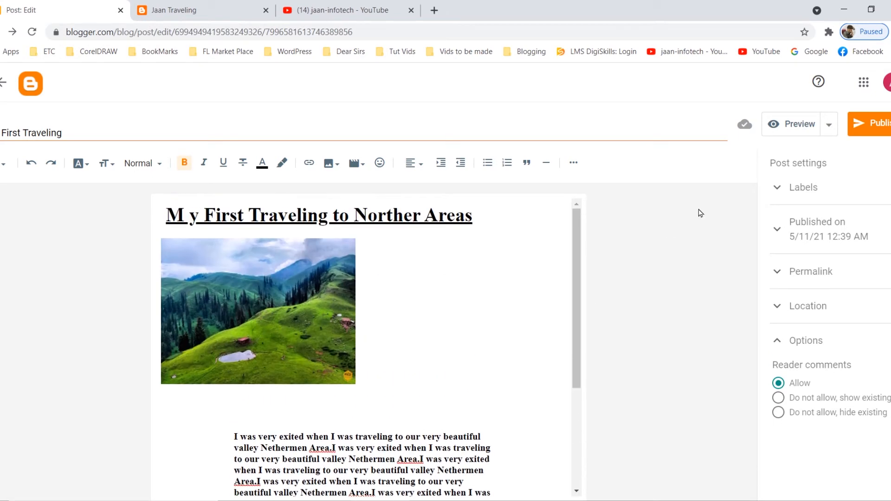
click(873, 124)
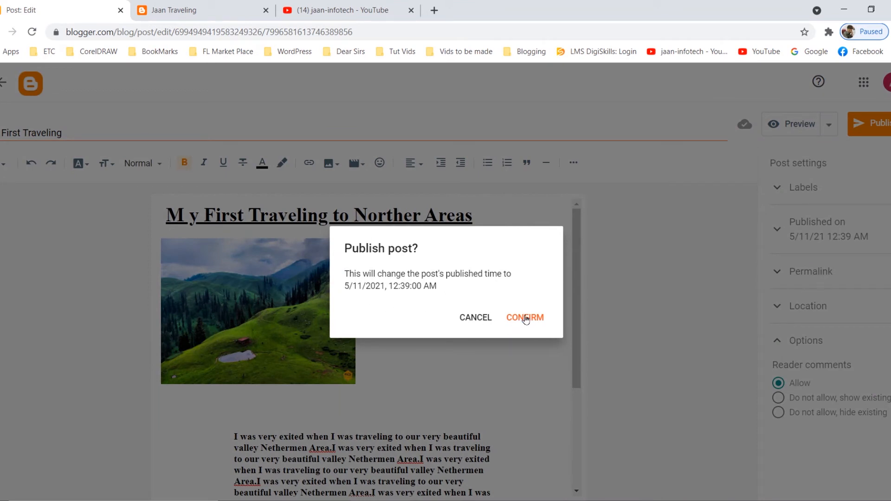
click(526, 318)
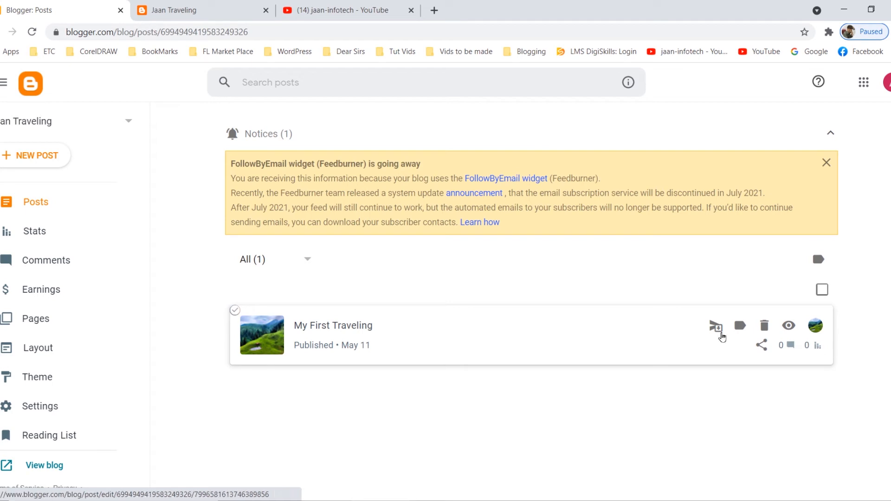
Check the published post's view statistics, and examine the live post from its heading down to the YouTube link, location and comment box.
click(820, 348)
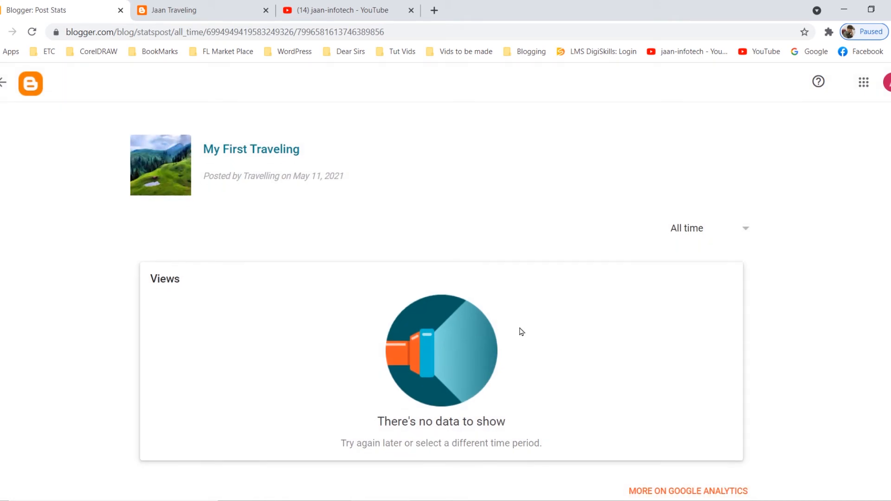
click(2, 31)
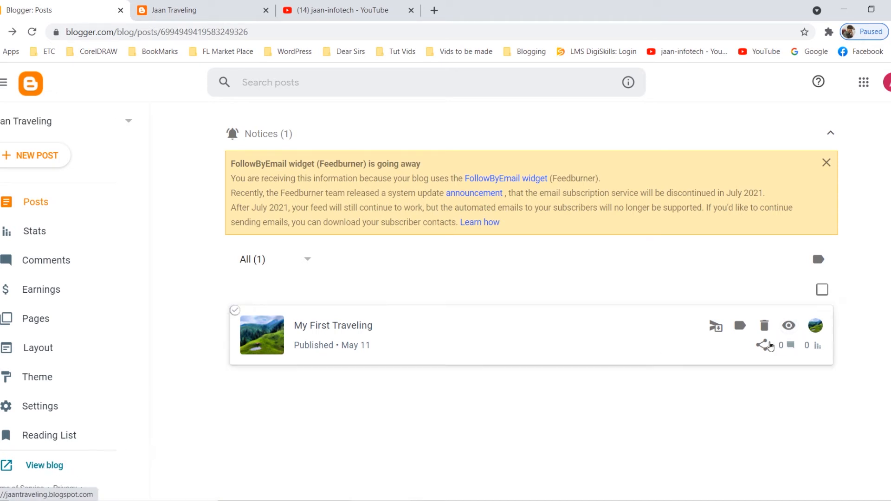
click(790, 327)
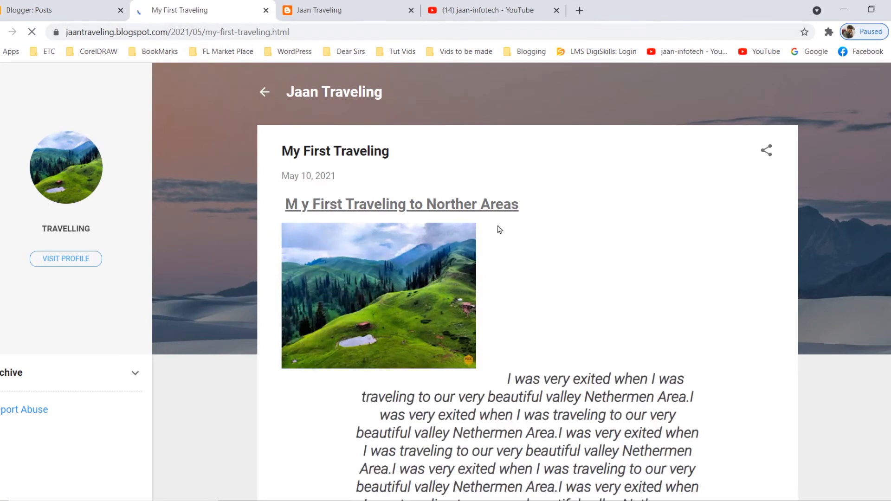
scroll(499, 255, down, 5)
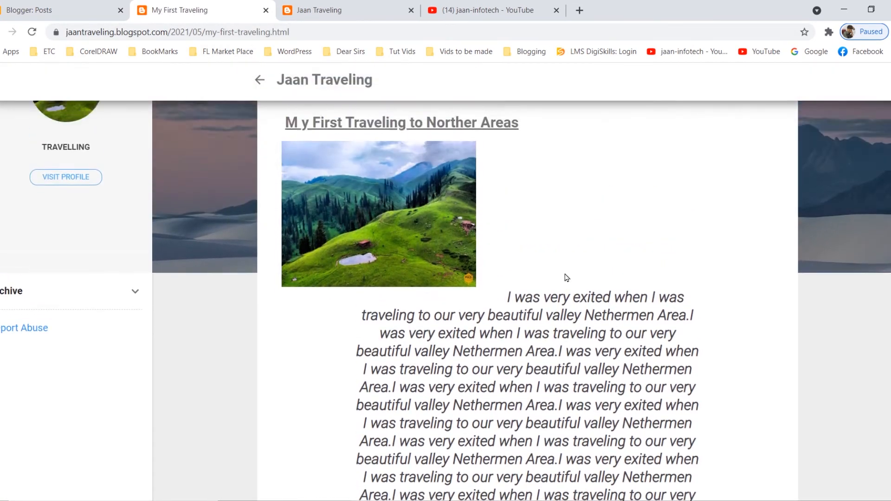
scroll(564, 272, down, 6)
scroll(573, 287, down, 2)
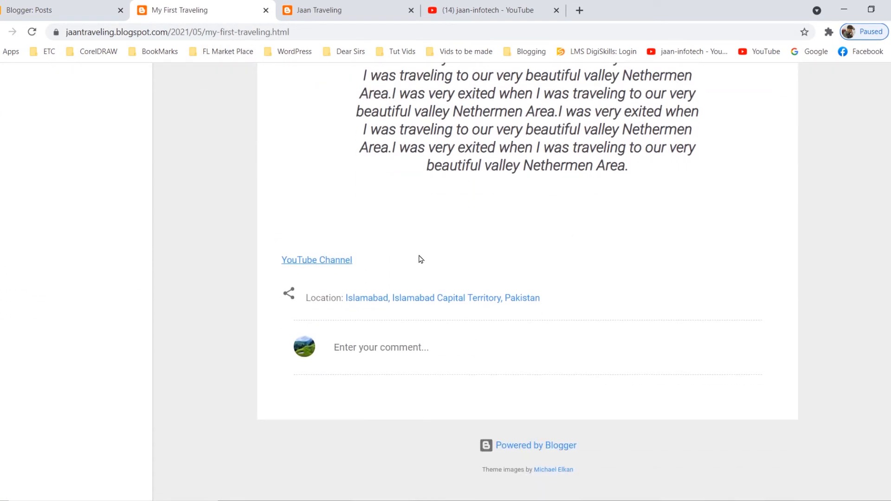
scroll(464, 265, up, 5)
scroll(450, 217, up, 3)
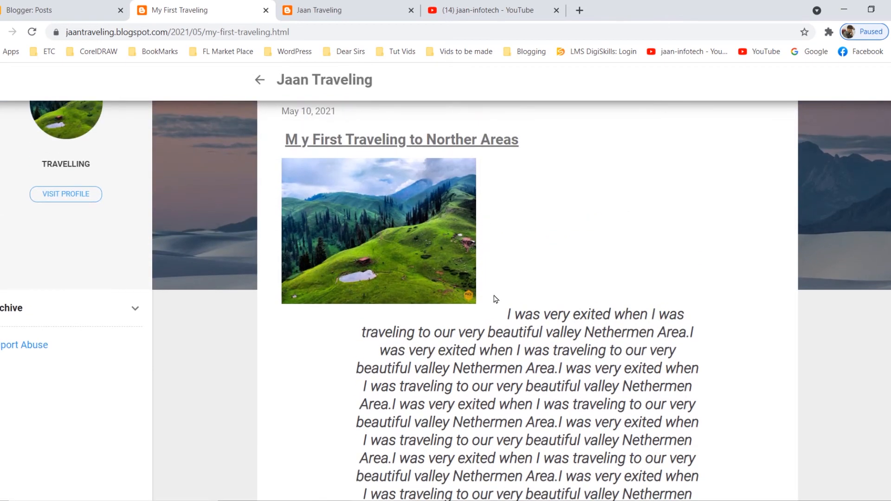
scroll(487, 260, down, 4)
scroll(496, 278, up, 4)
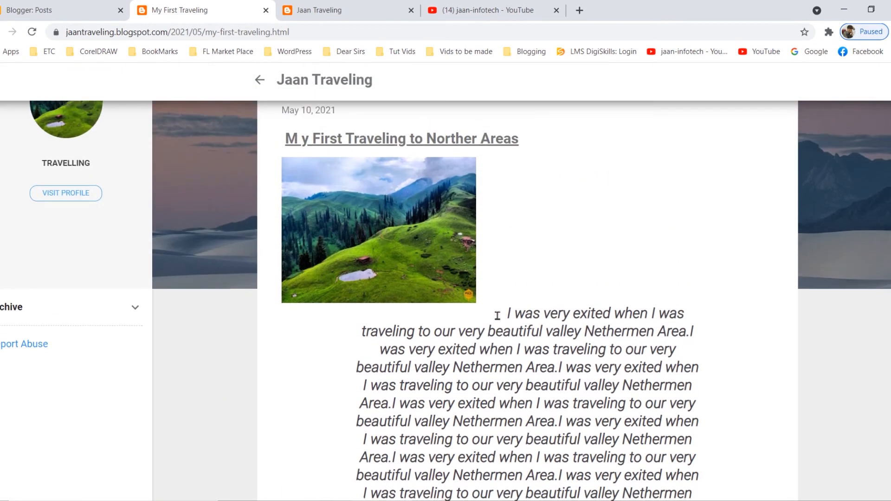
scroll(517, 321, down, 7)
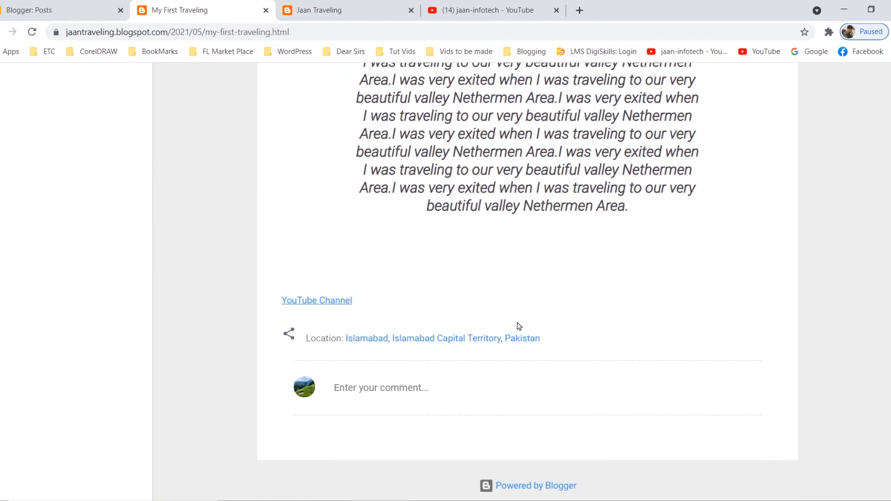
scroll(517, 324, up, 6)
scroll(501, 279, up, 3)
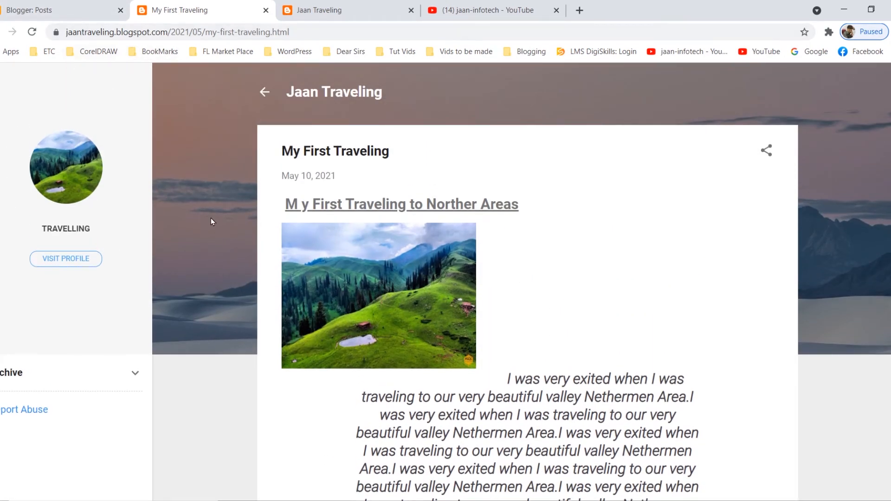
Close the live post page and reopen the My First Traveling post for editing.
click(265, 10)
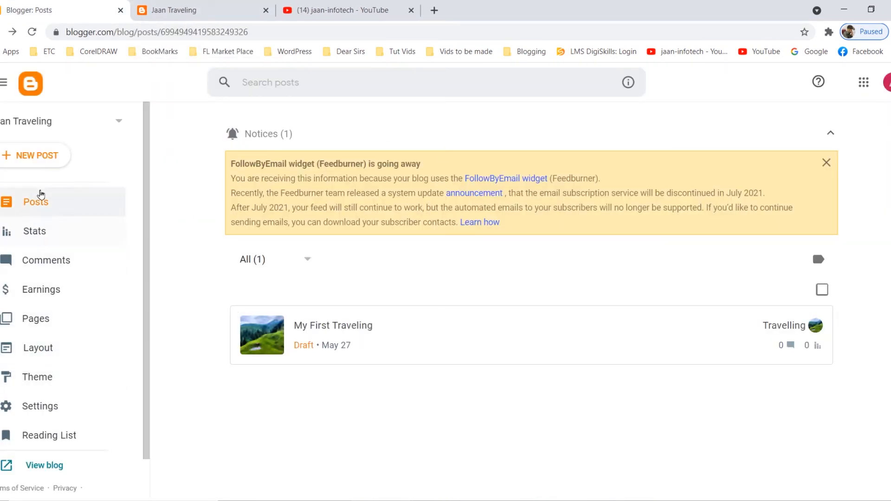
mouse_move(741, 351)
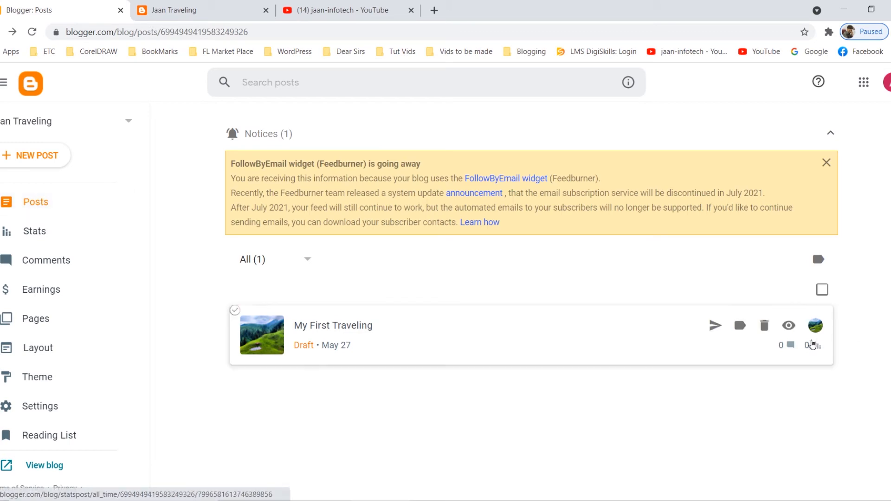
click(356, 331)
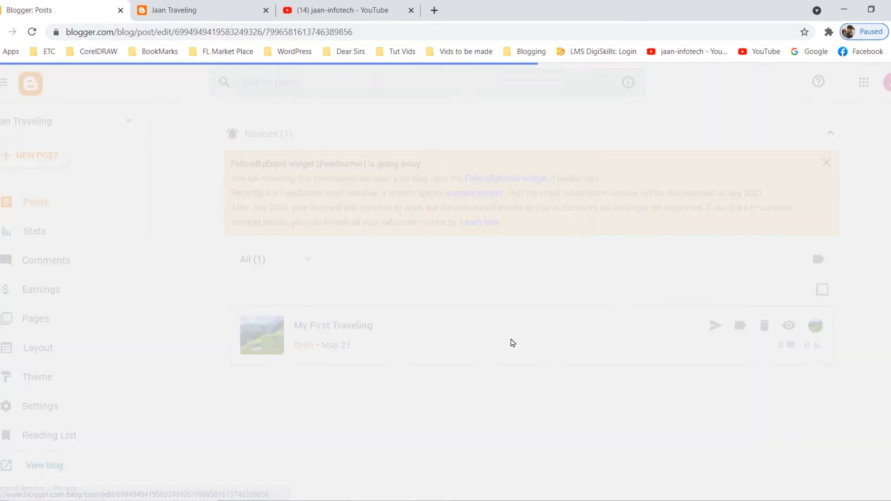
Justify the whole bold quoted paragraph below the image.
scroll(438, 306, down, 3)
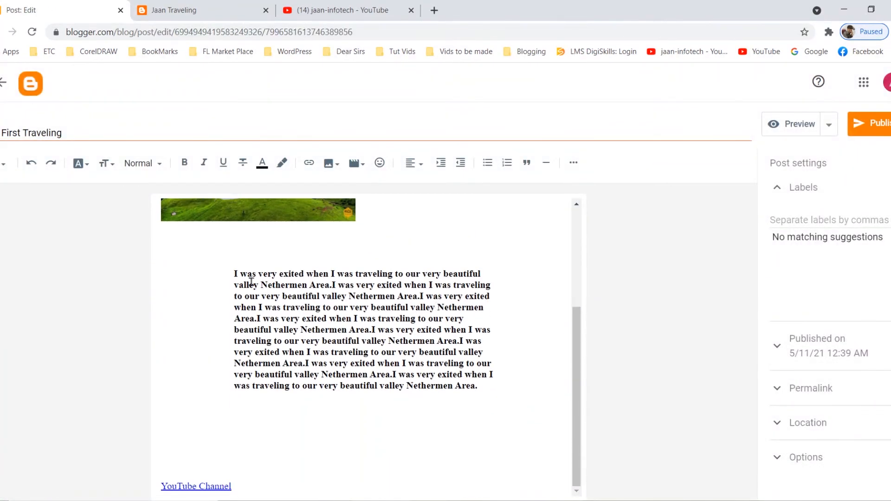
drag(235, 275, 493, 389)
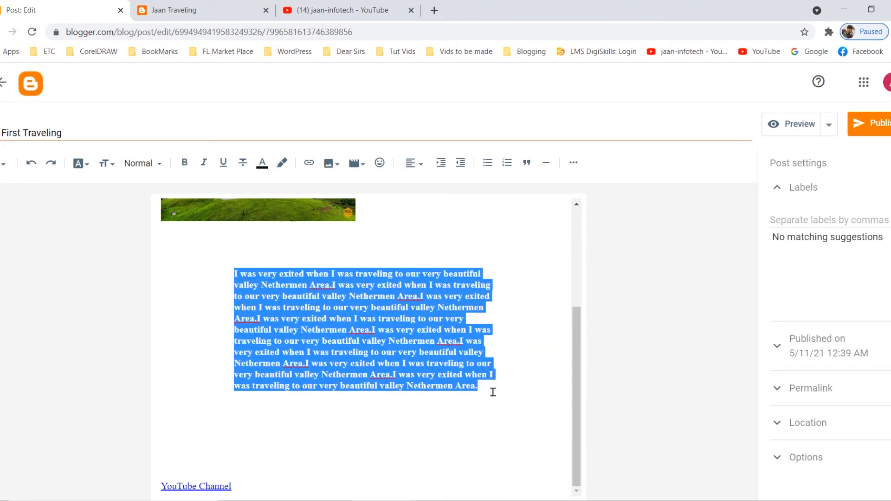
click(414, 162)
click(439, 251)
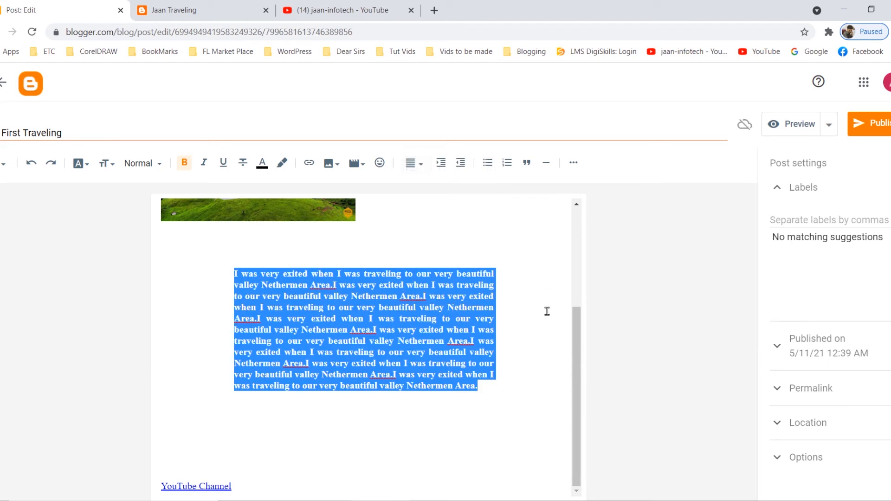
Remove the paragraph's quote indentation and the blank lines above it so that the text wraps beside the image.
scroll(509, 336, up, 3)
scroll(519, 338, down, 3)
click(287, 242)
key(Delete)
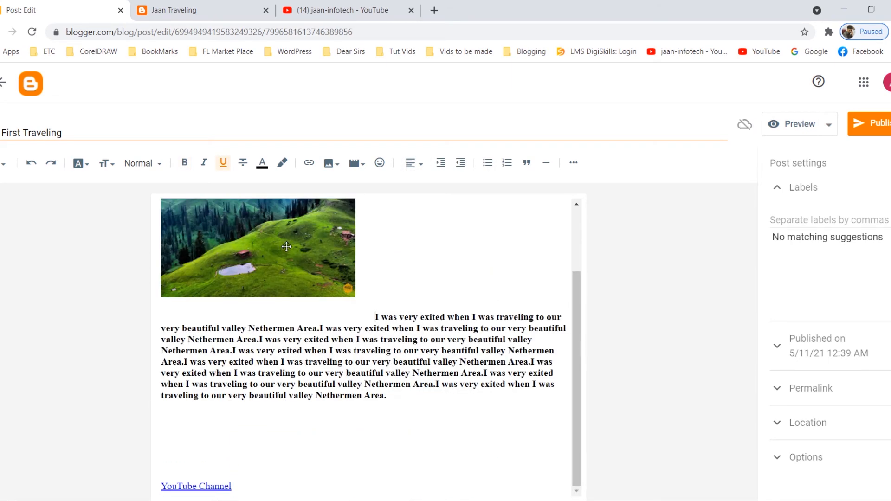
scroll(374, 324, up, 2)
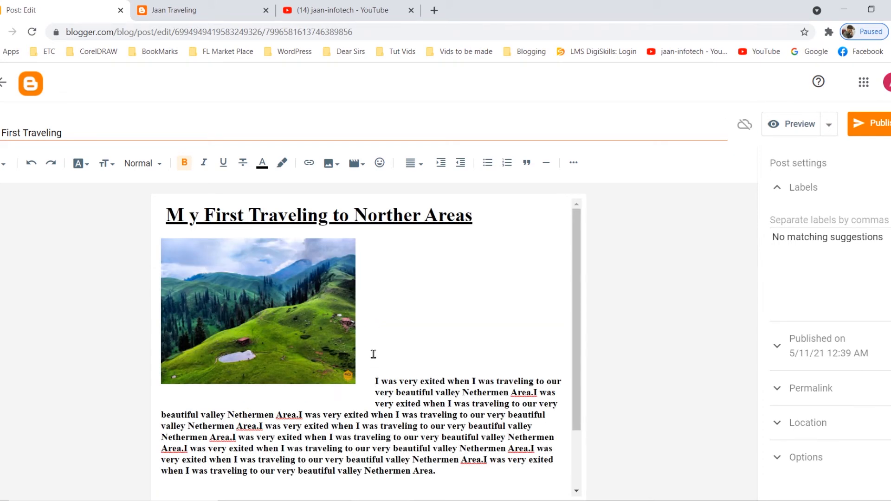
key(BackSpace)
key(BackSpace)
key(BackSpace)
key(BackSpace)
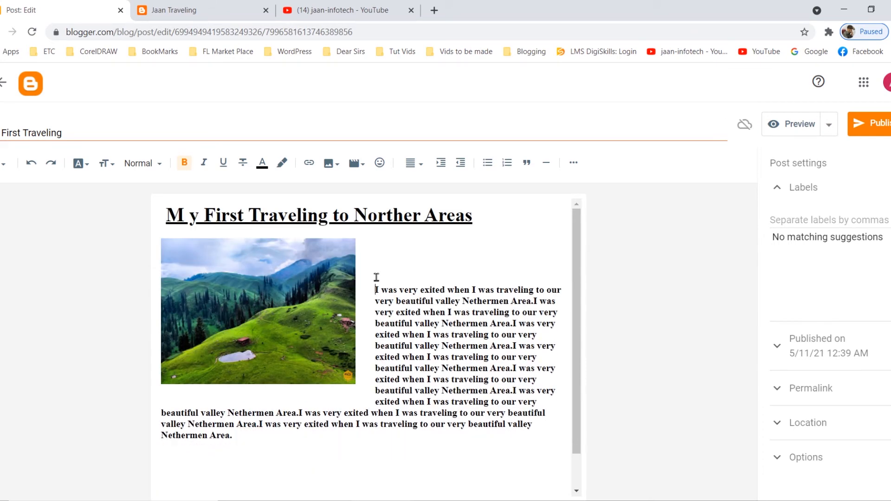
Copy the bold paragraph beside the image, paste it below after a blank line, and indent the copy's first line by two tab spaces.
drag(371, 289, 537, 439)
click(538, 439)
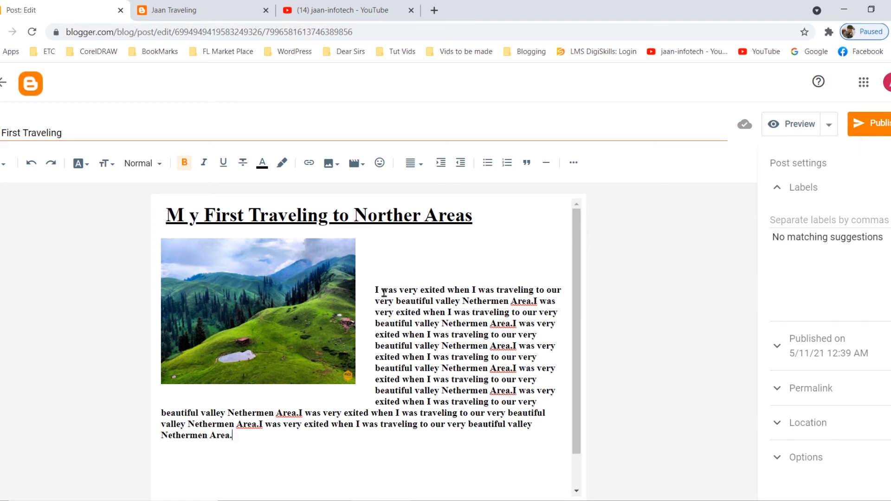
drag(377, 290, 538, 446)
key(ctrl+c)
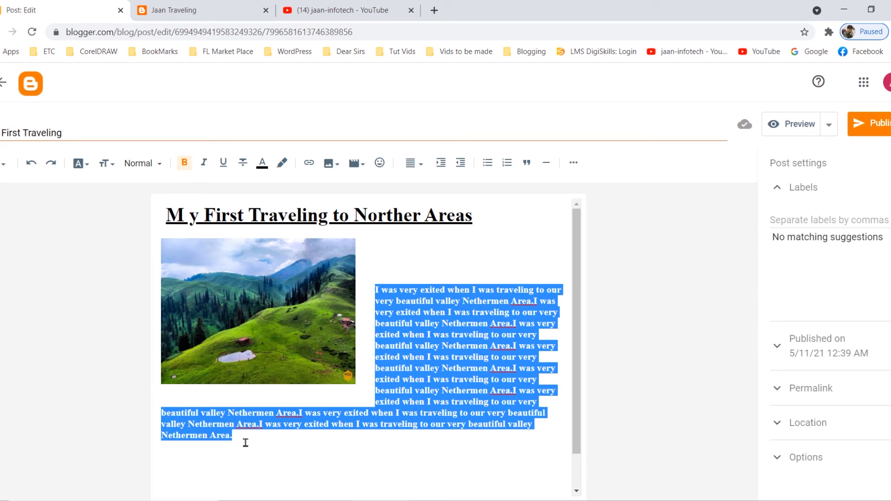
click(277, 453)
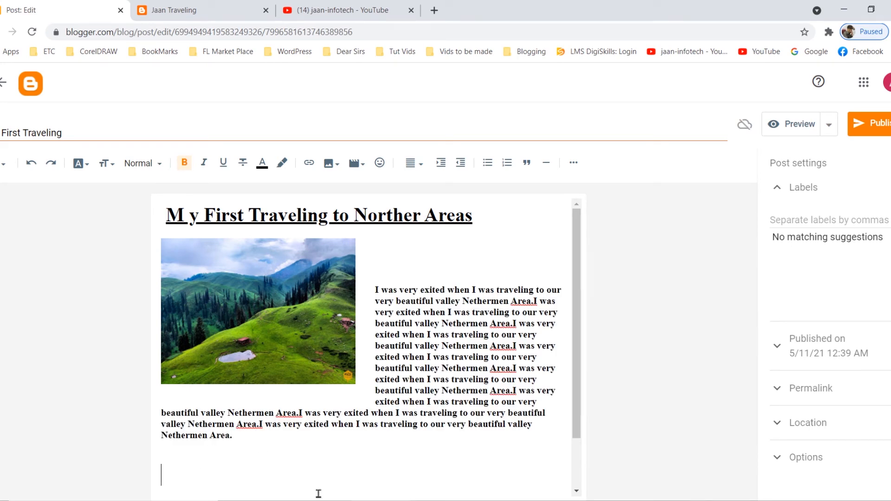
key(ctrl+v)
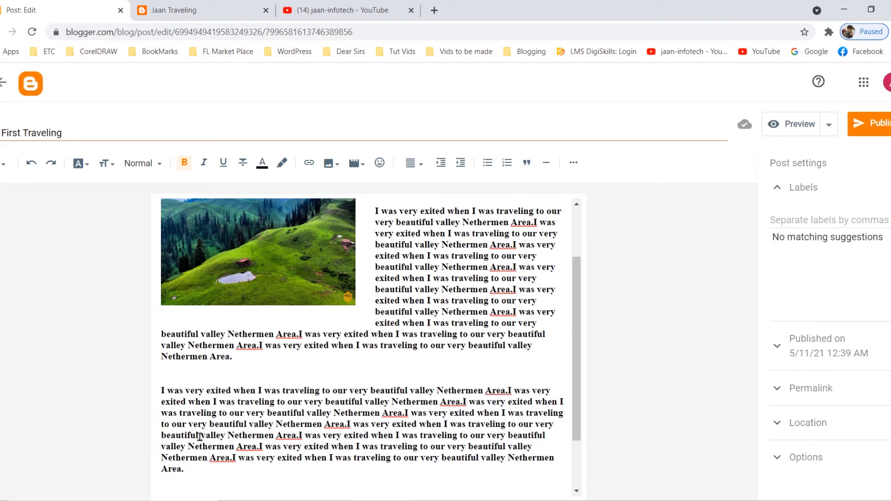
key(Tab)
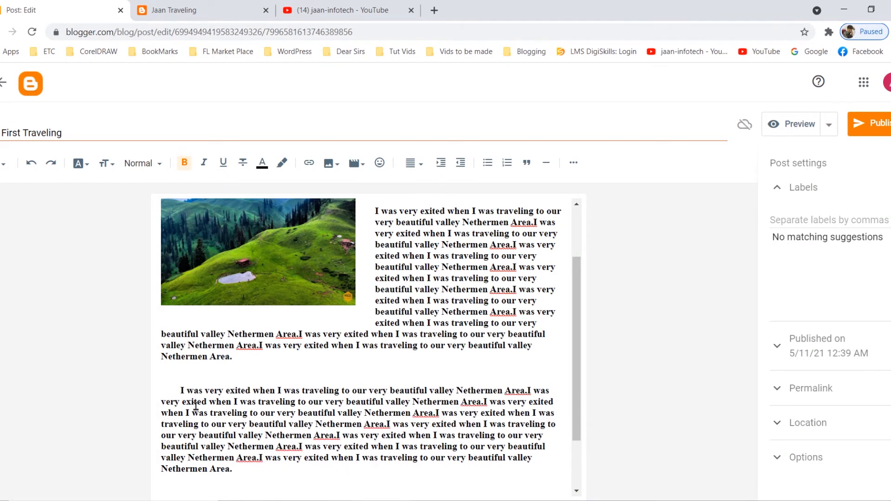
key(Tab)
Remove the bold formatting from the whole indented paragraph copy.
drag(189, 390, 308, 468)
click(411, 163)
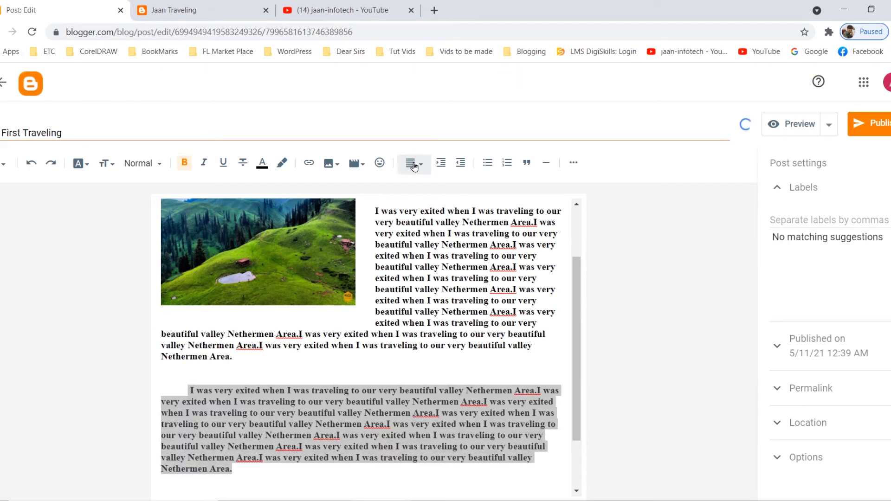
click(416, 94)
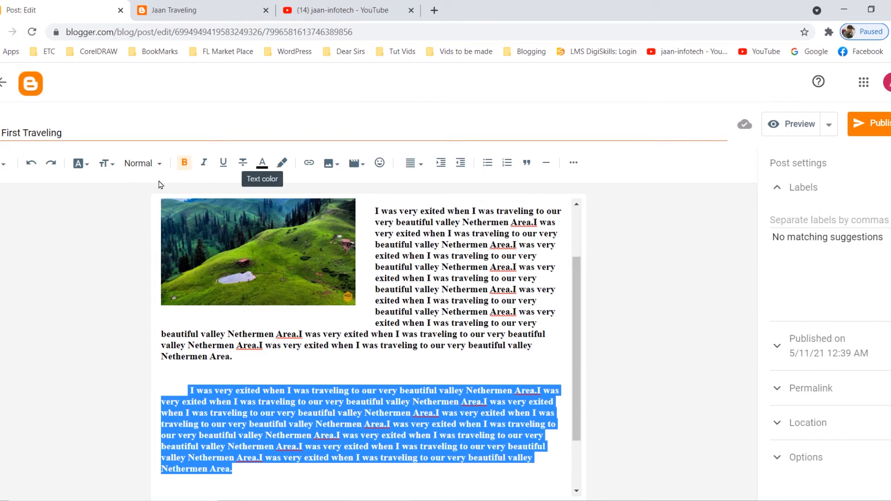
click(184, 163)
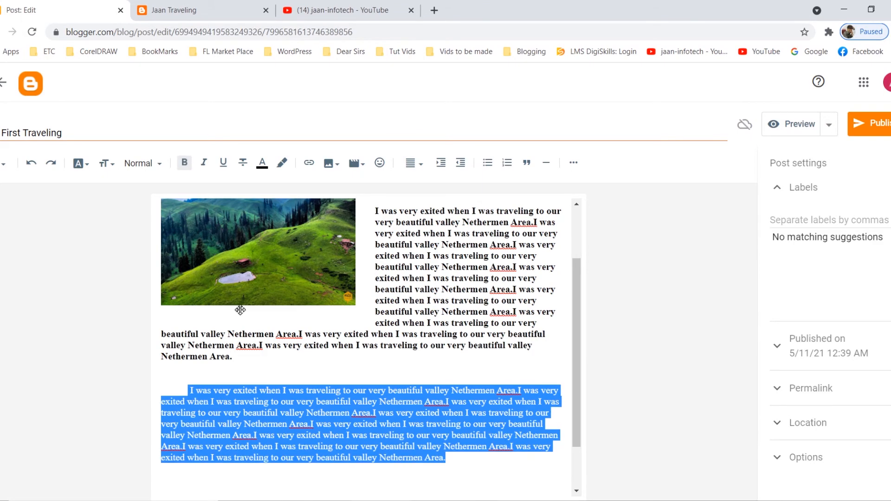
click(265, 372)
scroll(455, 381, down, 1)
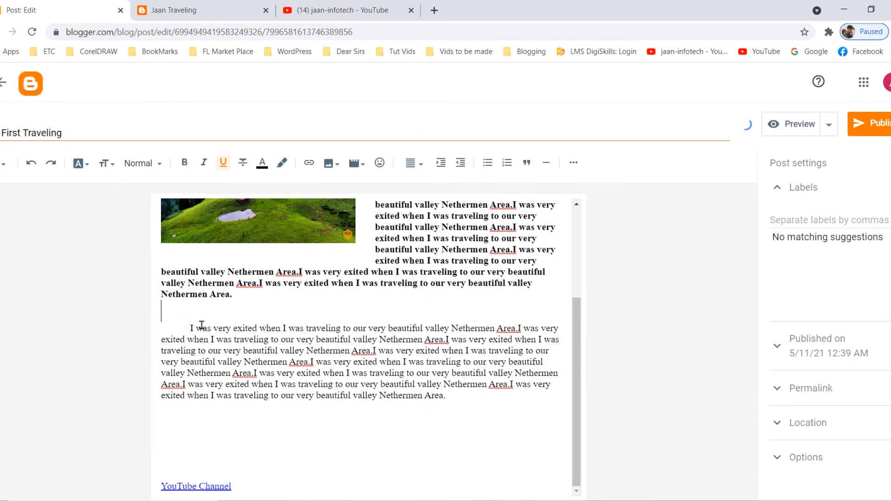
Copy the indented non-bold paragraph and paste it below itself, separated by a blank line.
drag(192, 327, 473, 399)
key(ctrl+c)
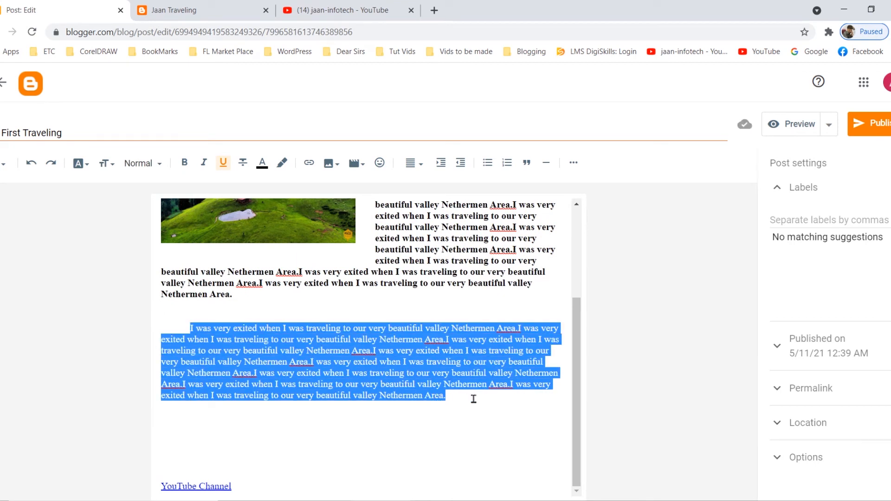
click(455, 397)
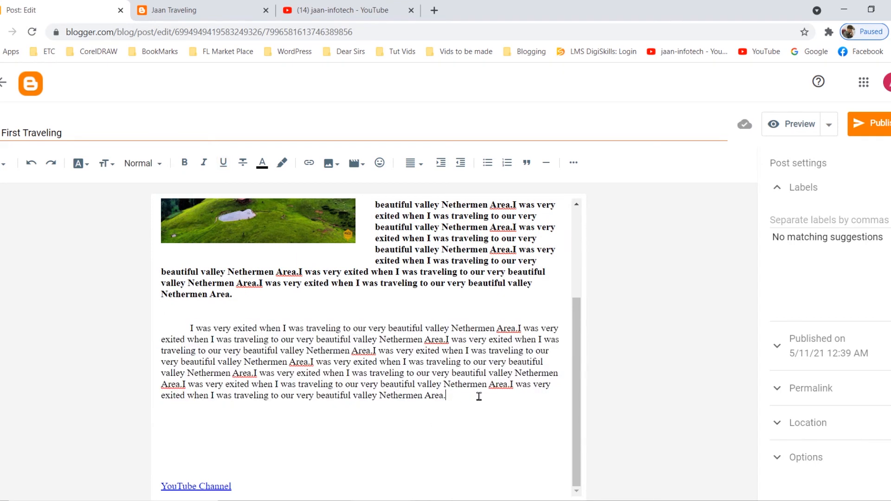
key(Return)
key(Return)
key(ctrl+v)
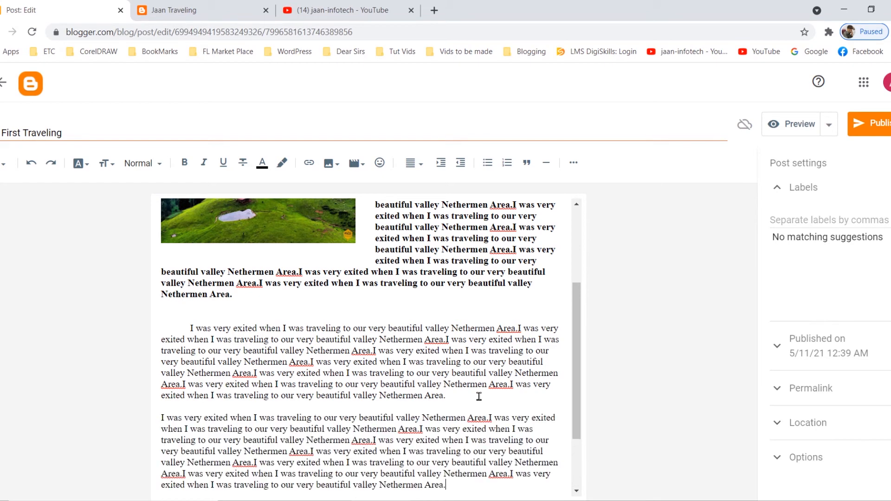
Add another copy of the non-bold paragraph as the last one above the YouTube Channel link.
scroll(471, 367, down, 2)
scroll(457, 357, up, 1)
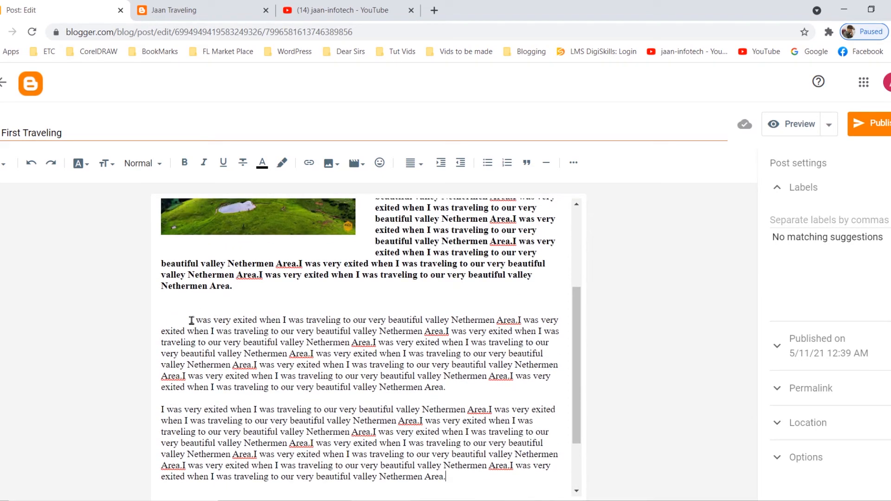
scroll(182, 402, down, 2)
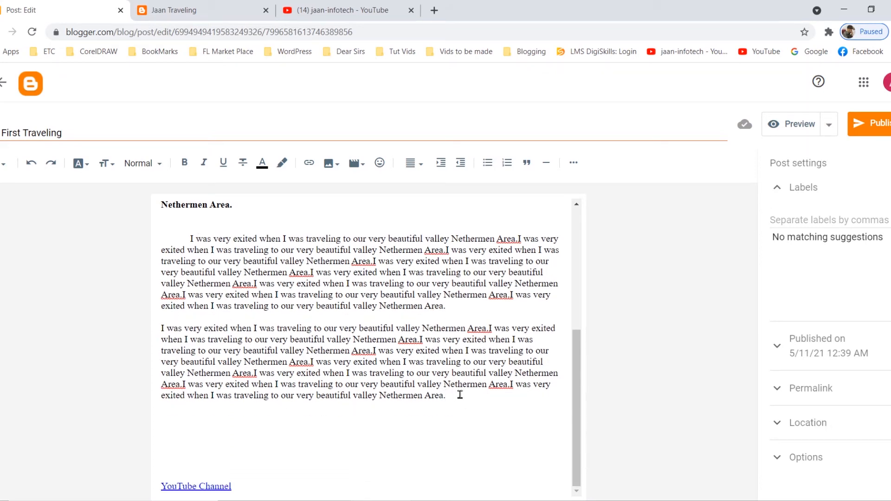
key(Return)
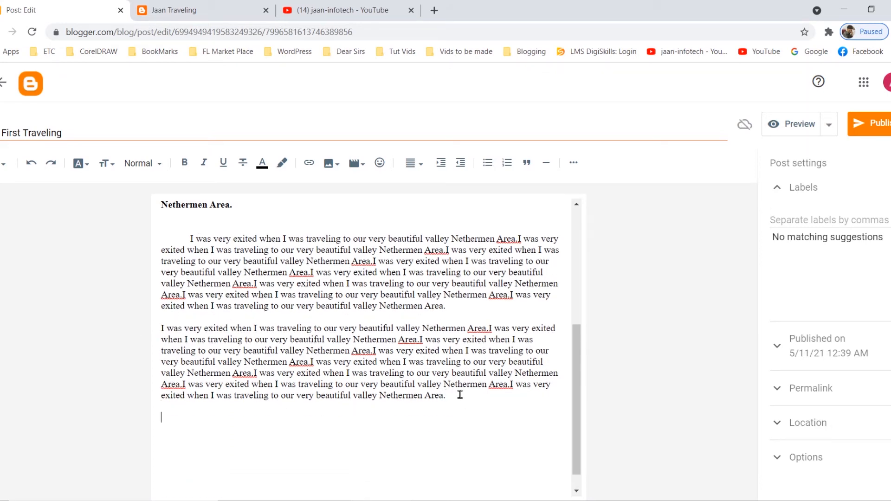
text(I was very exited when I was traveling to our very beautiful valley Nethermen Area.I was very exited when I was traveling to our very beautiful valley Nethermen Area.I was very exited when I was traveling to our very beautiful valley Nethermen Area.I was very exited when I was traveling to our very beautiful valley Nethermen Area.I was very exited when I was traveling to our very beautiful valley Nethermen Area.I was very exited when I was traveling to our very beautiful valley Nethermen Area.I was very exited when I was traveling to our very beautiful valley Nethermen Area.)
Make the middle sentences of the last paragraph bold, leaving its opening and final sentences regular.
scroll(435, 347, down, 2)
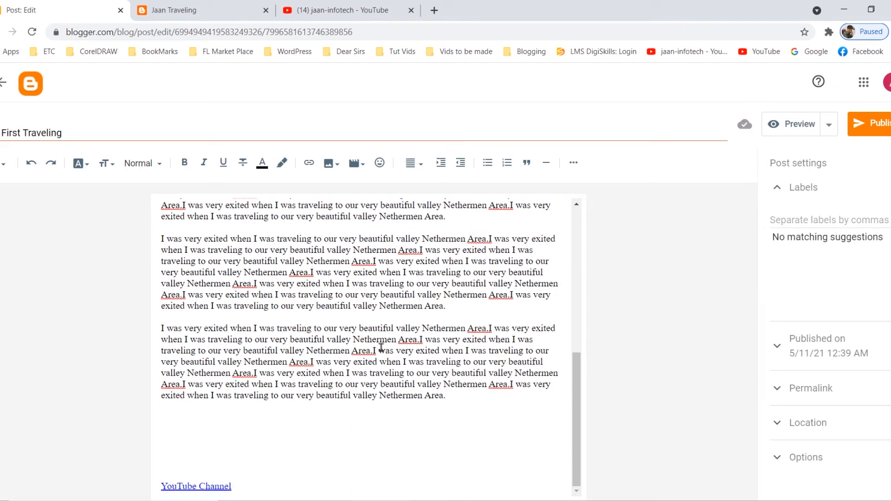
drag(373, 350, 506, 385)
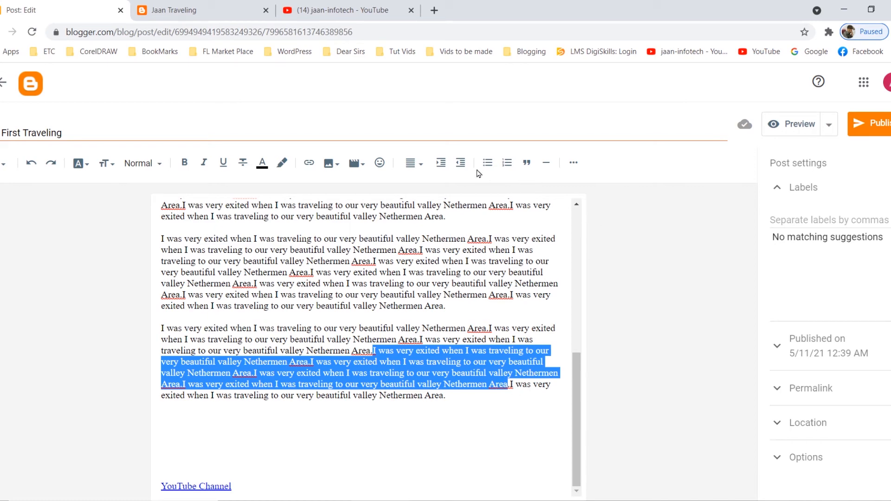
click(185, 163)
click(380, 431)
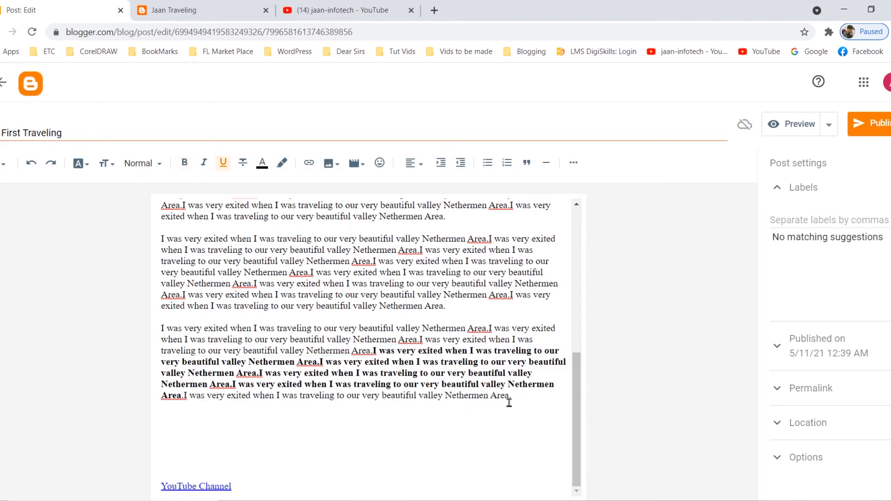
Publish the edited My First Traveling post from the top of the editor and confirm.
scroll(477, 413, up, 3)
scroll(319, 352, up, 2)
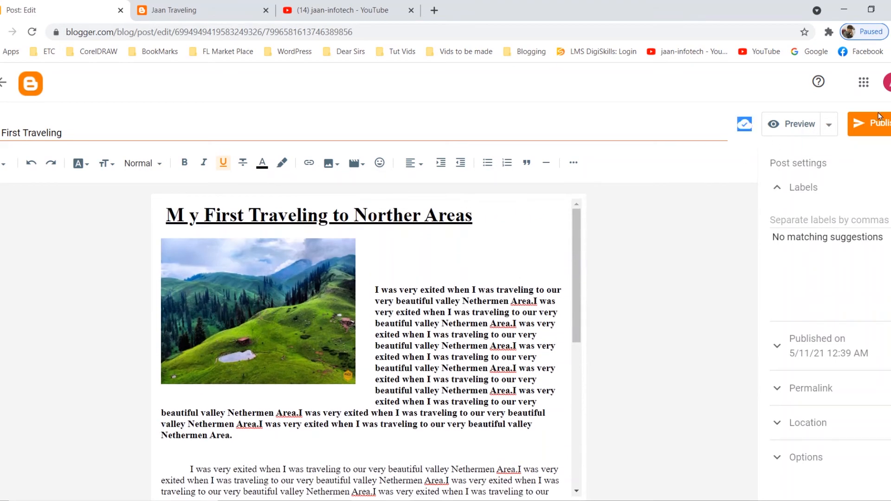
click(878, 117)
click(524, 317)
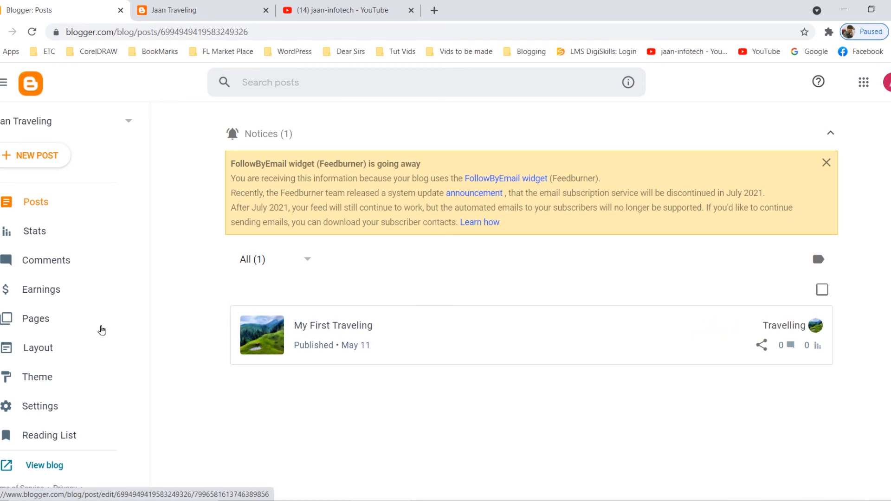
Look over the post's preview on the live Jaan Traveling home page and open the full My First Traveling post.
scroll(46, 399, down, 1)
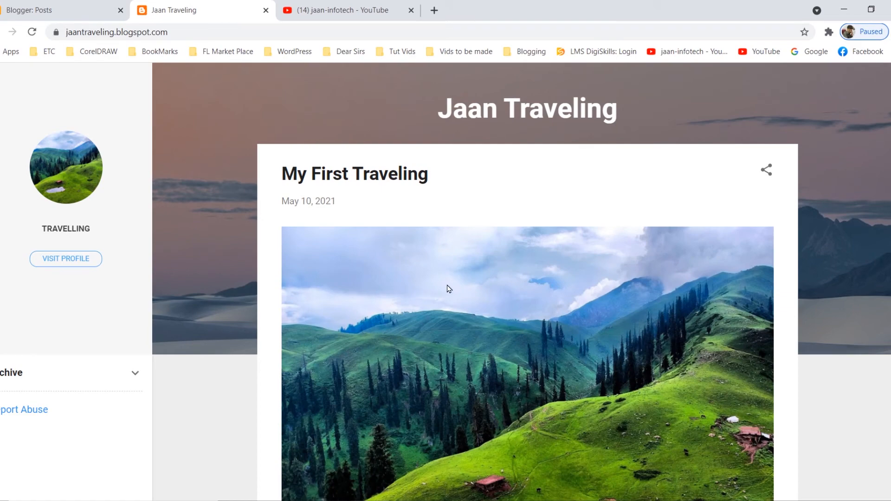
scroll(448, 286, down, 7)
scroll(455, 284, up, 3)
scroll(462, 283, up, 4)
scroll(473, 282, down, 5)
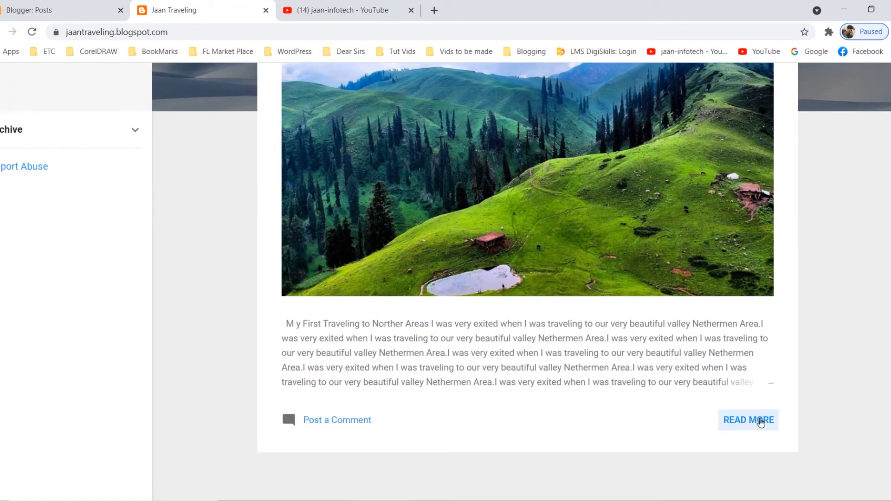
scroll(552, 227, up, 5)
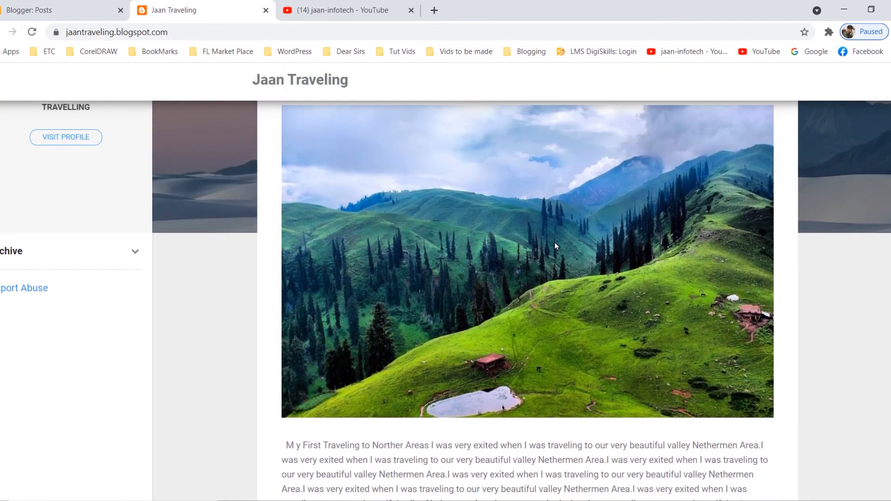
scroll(555, 242, down, 3)
scroll(596, 276, down, 4)
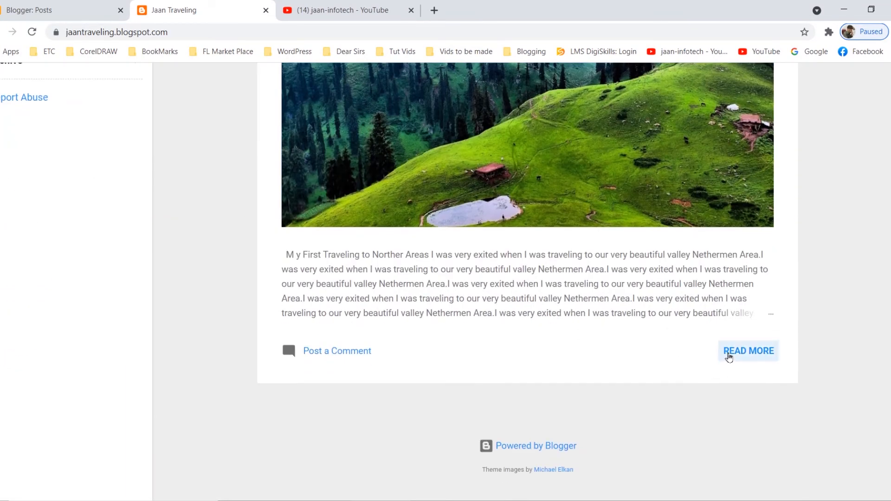
click(735, 352)
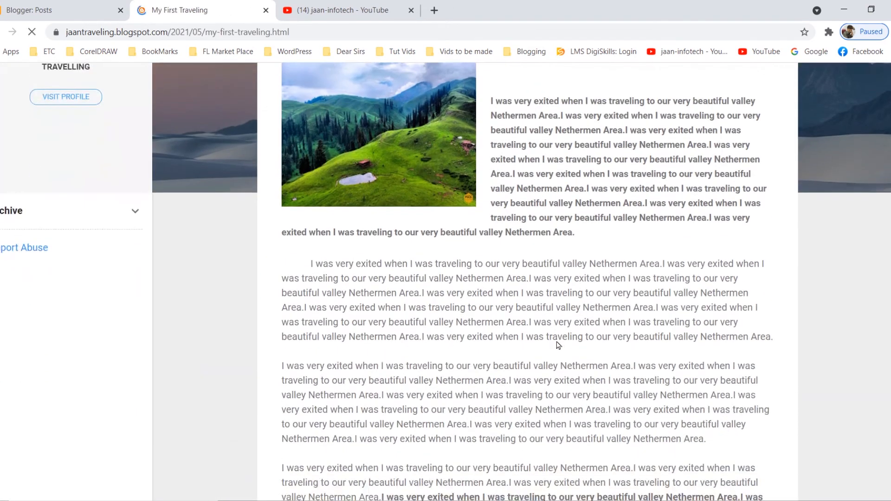
Review the full live post down to the comment box, test its YouTube Channel link, and return to the post.
scroll(517, 213, down, 8)
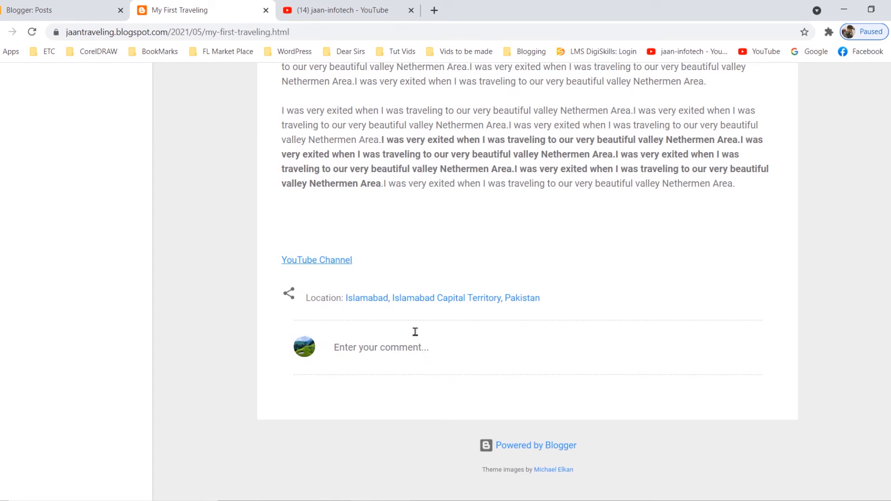
scroll(436, 340, up, 8)
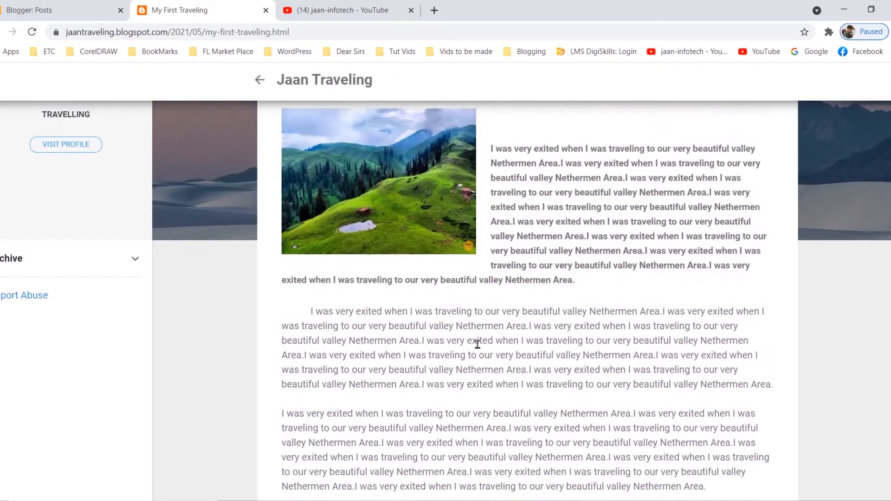
scroll(478, 346, down, 6)
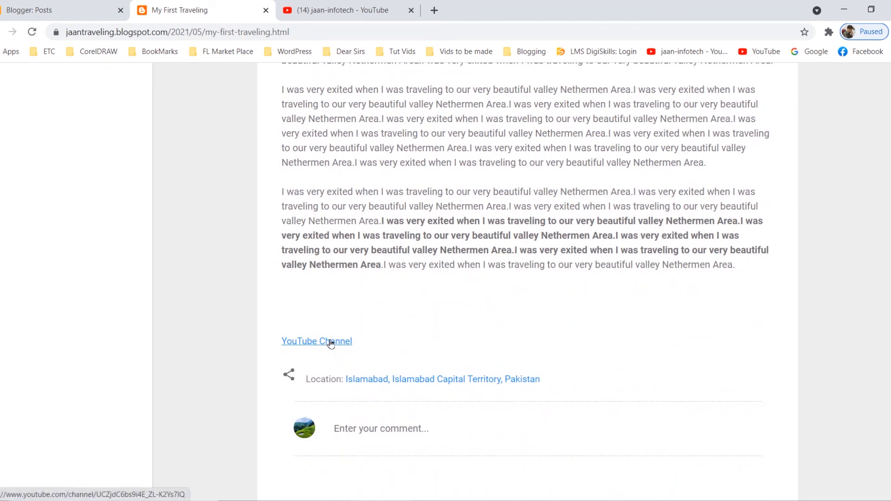
click(331, 342)
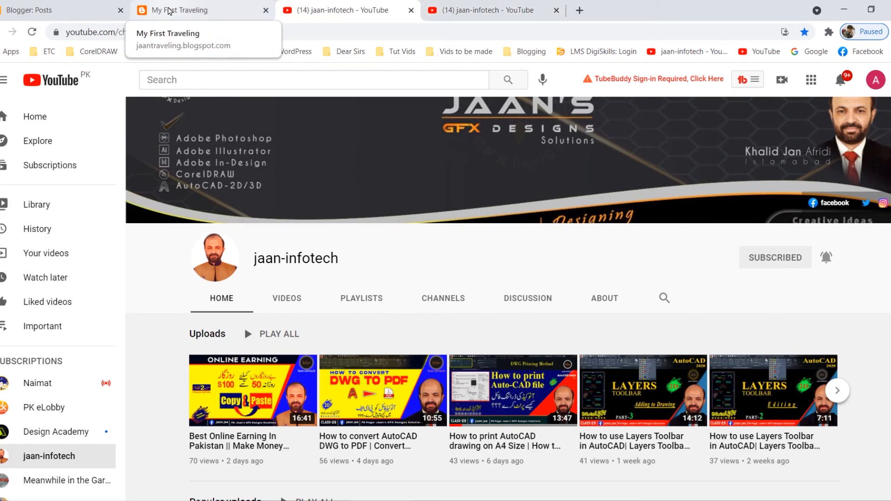
click(169, 10)
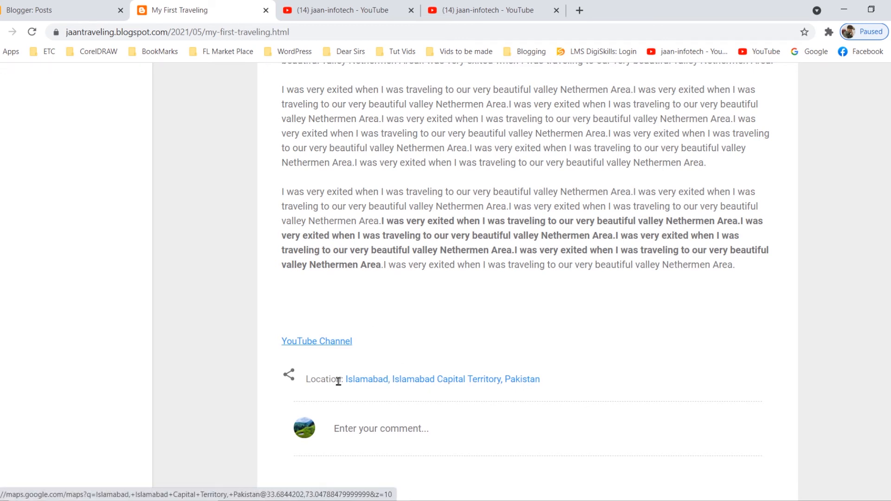
Open the post's Islamabad location link in a new tab and examine the area around the pinned place in Google Maps.
right_click(423, 381)
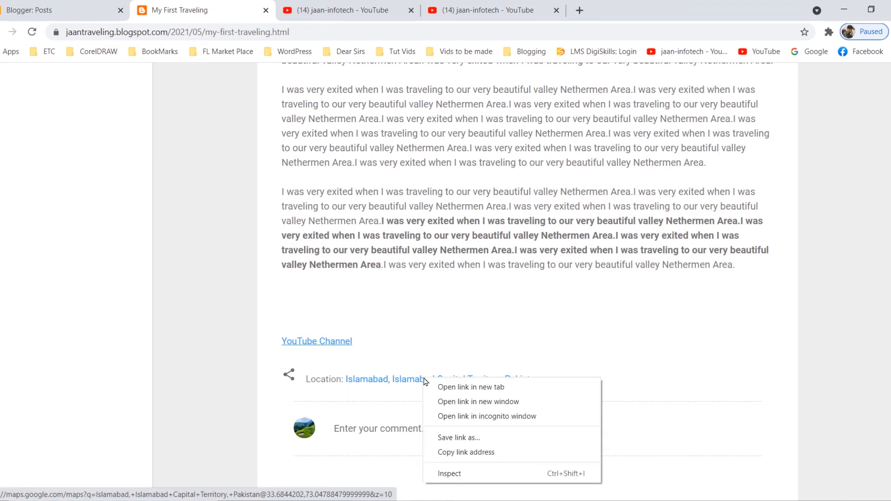
click(456, 390)
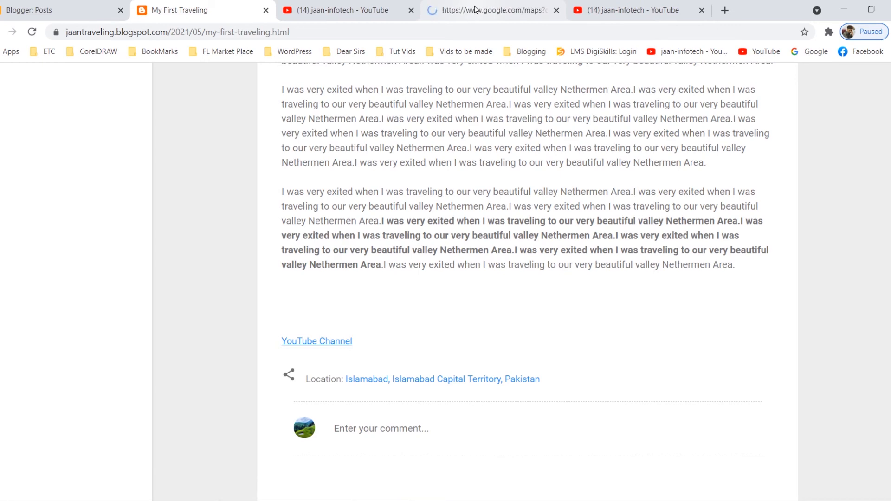
click(476, 9)
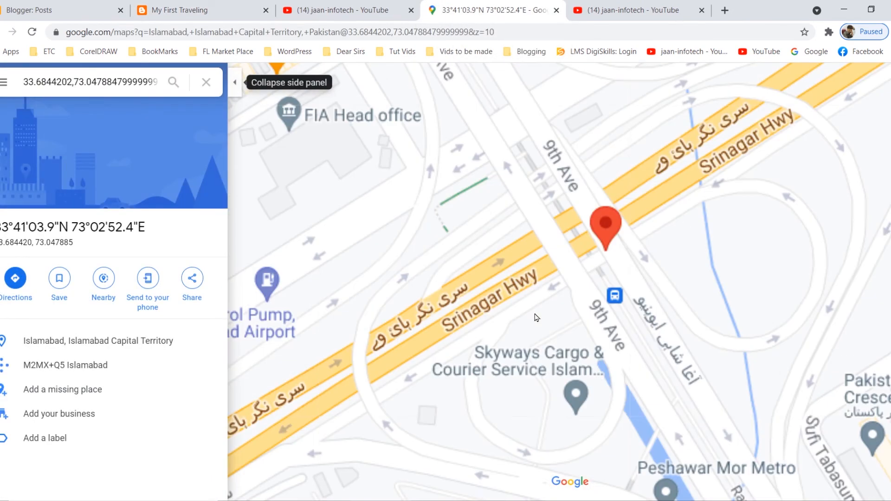
scroll(613, 262, down, 1)
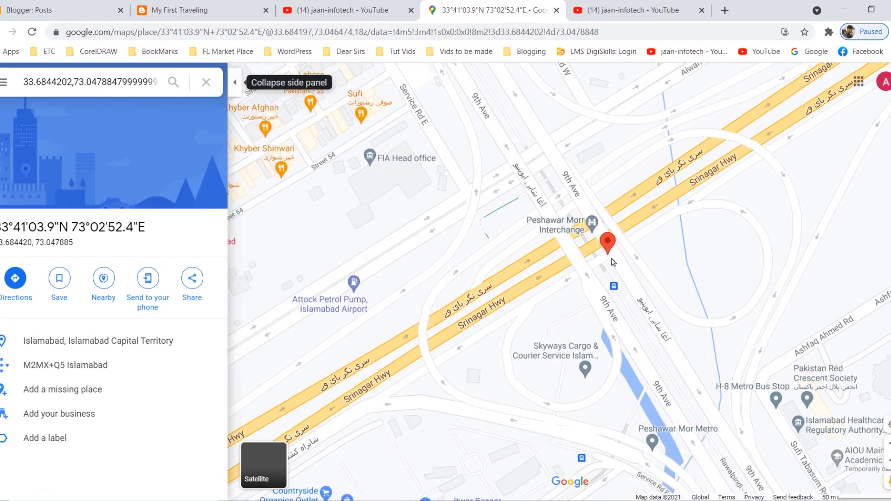
scroll(612, 259, down, 1)
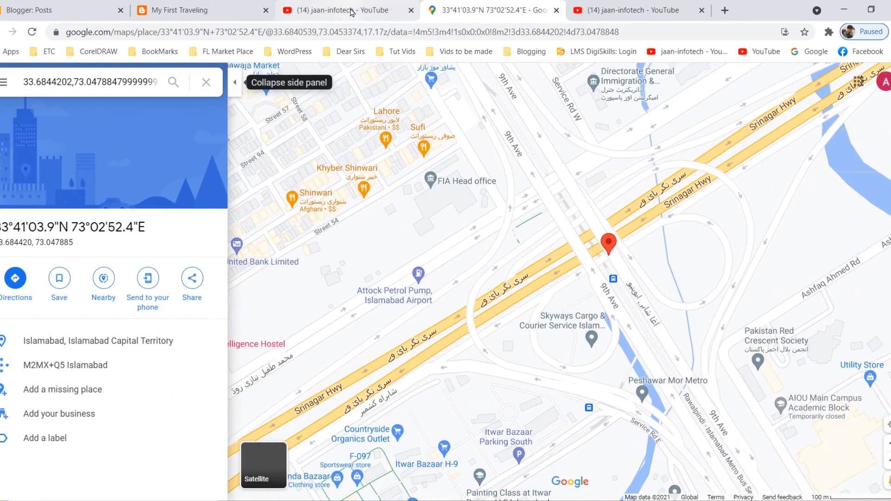
Return to the live My First Traveling post and copy its link from the post's share options.
click(206, 10)
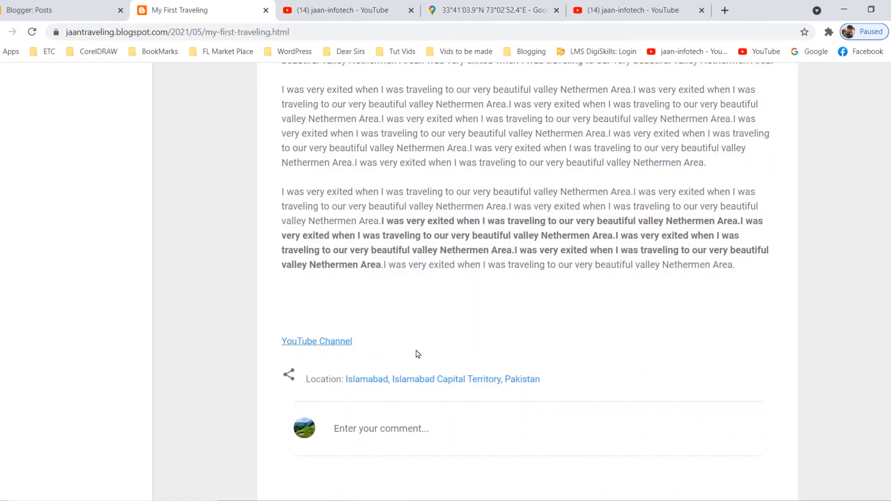
scroll(418, 354, up, 10)
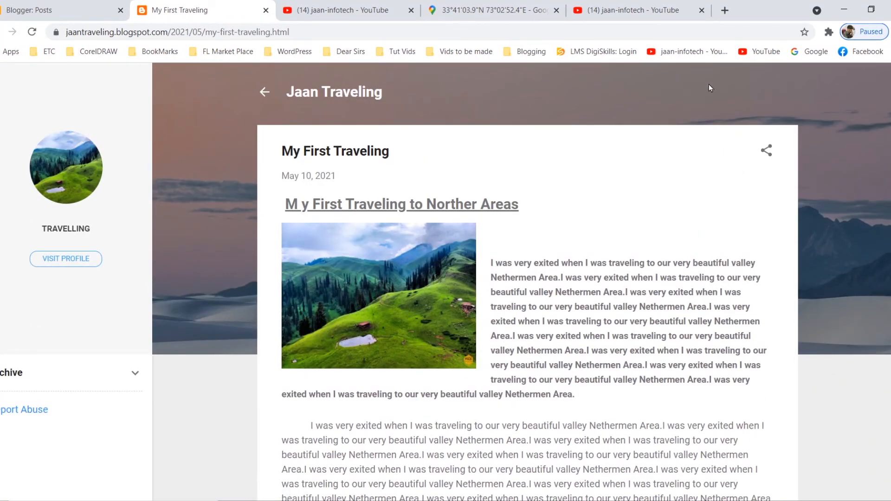
click(768, 149)
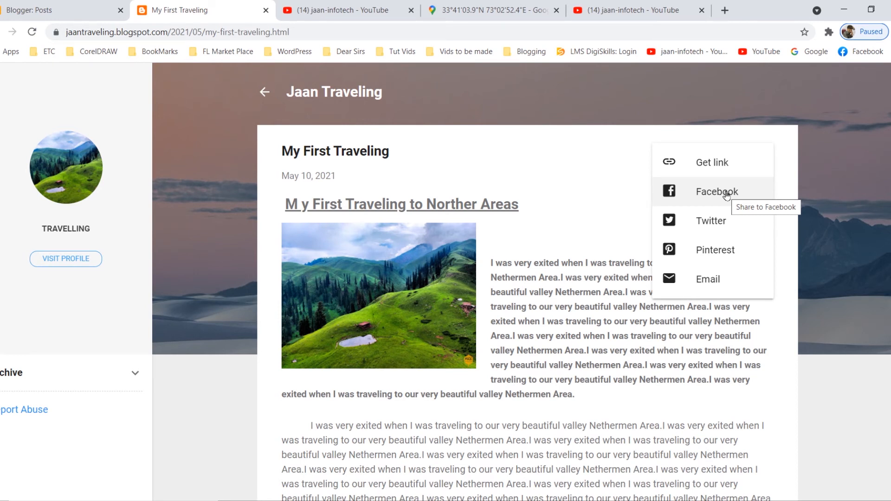
click(711, 163)
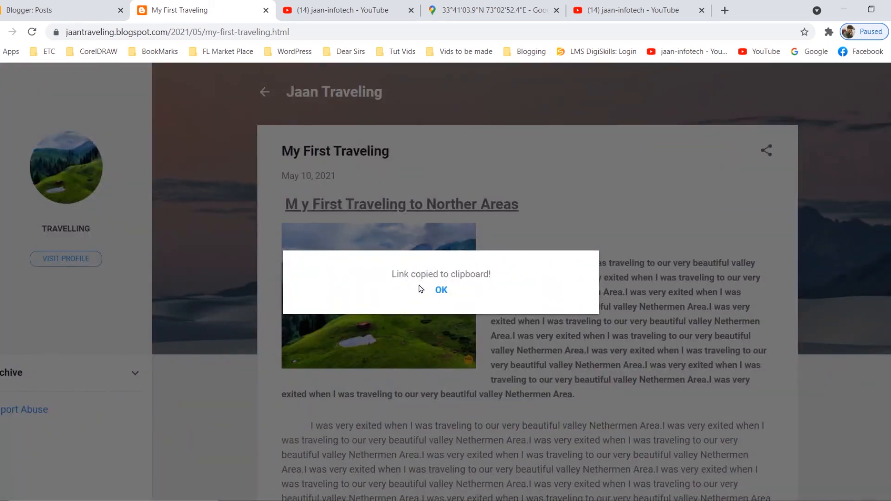
click(441, 290)
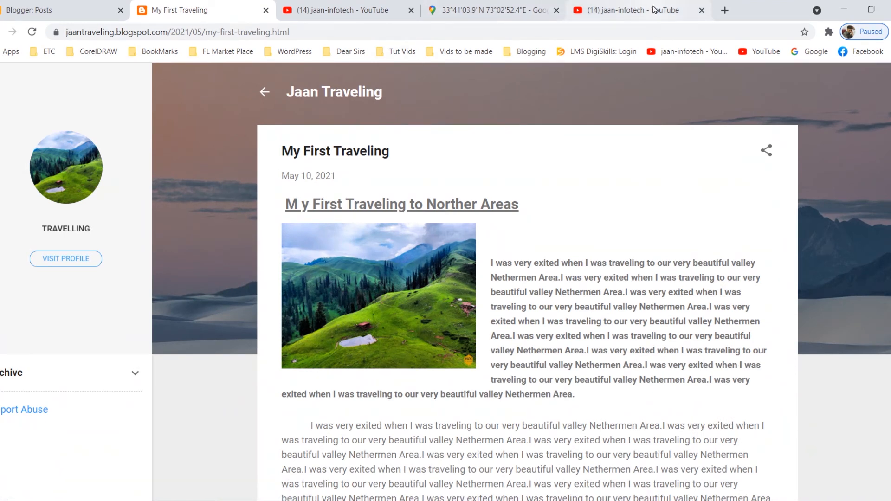
Open Facebook in a new browser tab and go to the managed page Jaan's GFX Designs Solutions.
click(724, 10)
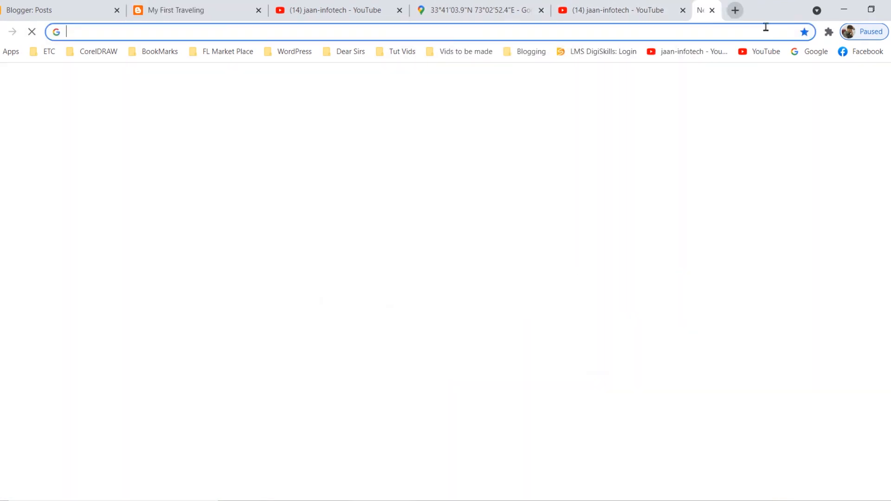
click(861, 52)
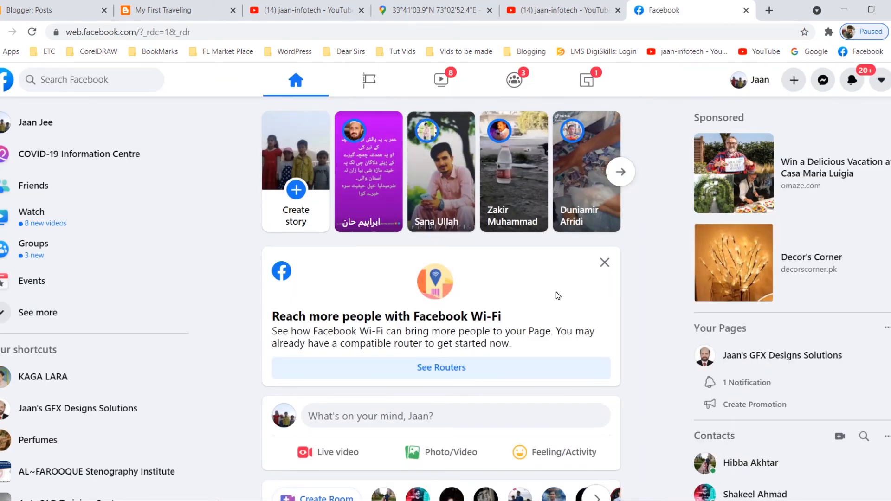
click(370, 81)
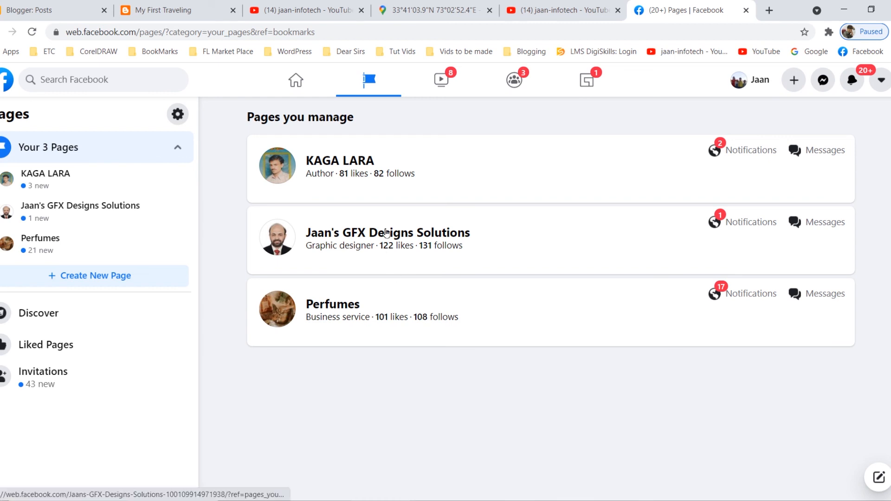
click(386, 232)
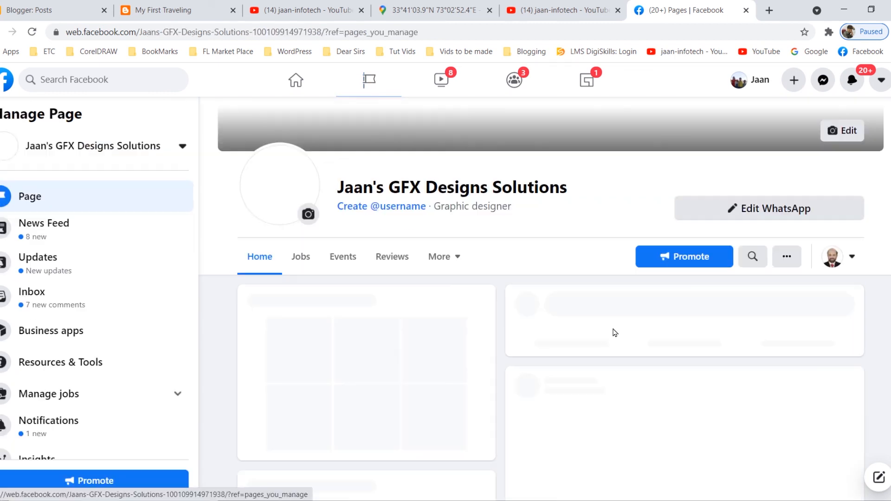
scroll(649, 326, down, 4)
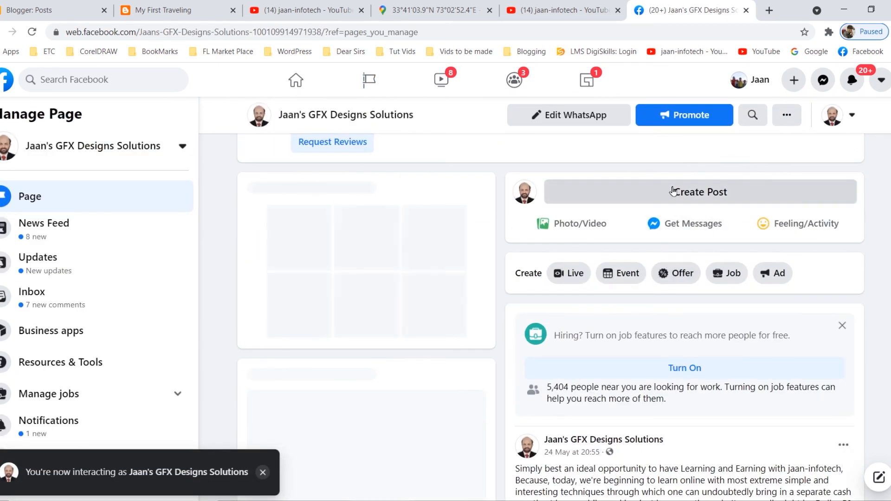
Draft a Facebook page post containing the copied My First Traveling link, and discard it without posting.
click(672, 190)
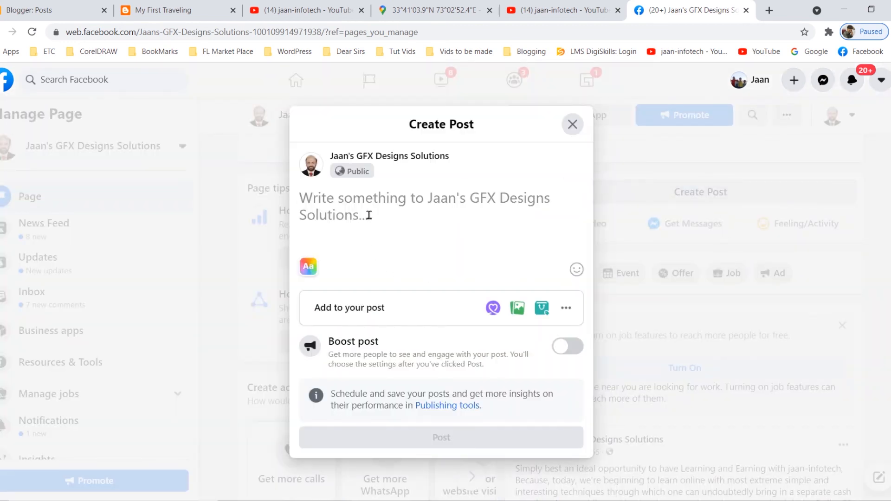
key(ctrl+v)
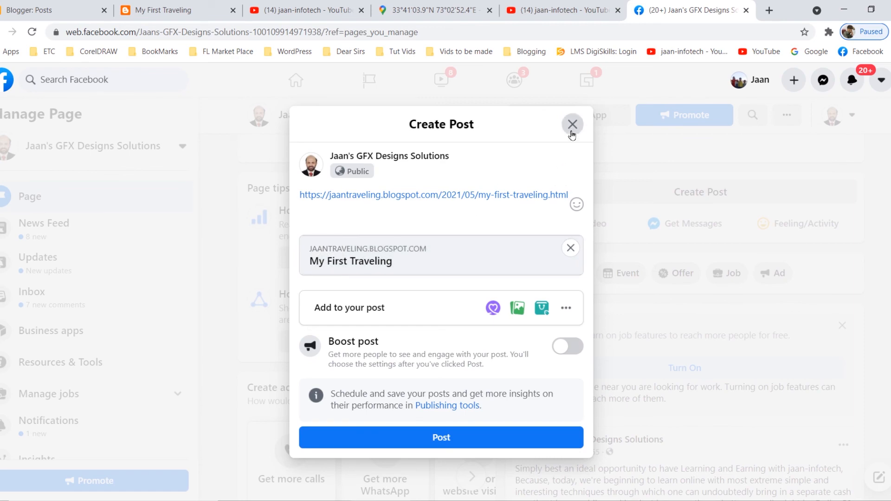
click(573, 124)
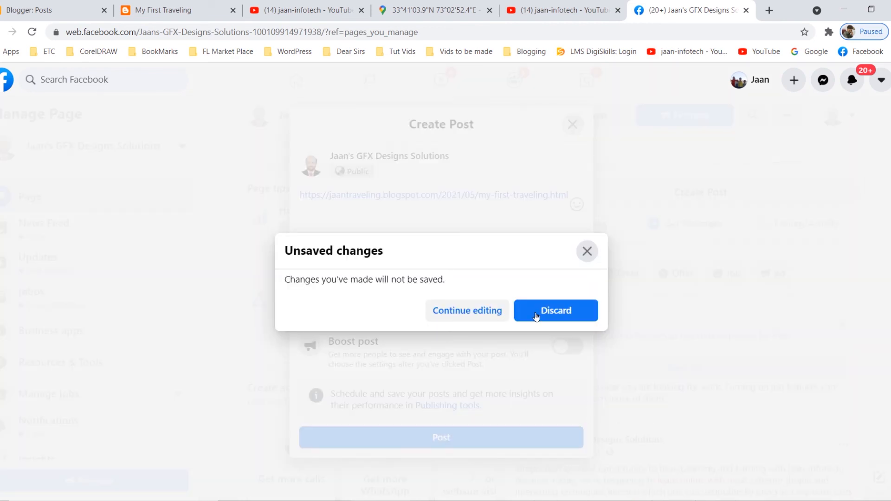
click(560, 311)
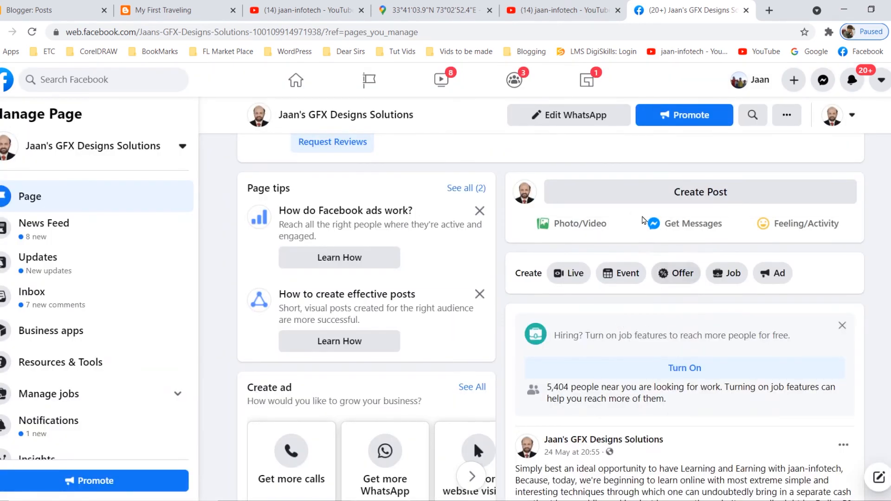
Switch back to Blogger and apply the Contempo Dark theme to the Jaan Traveling blog.
click(69, 7)
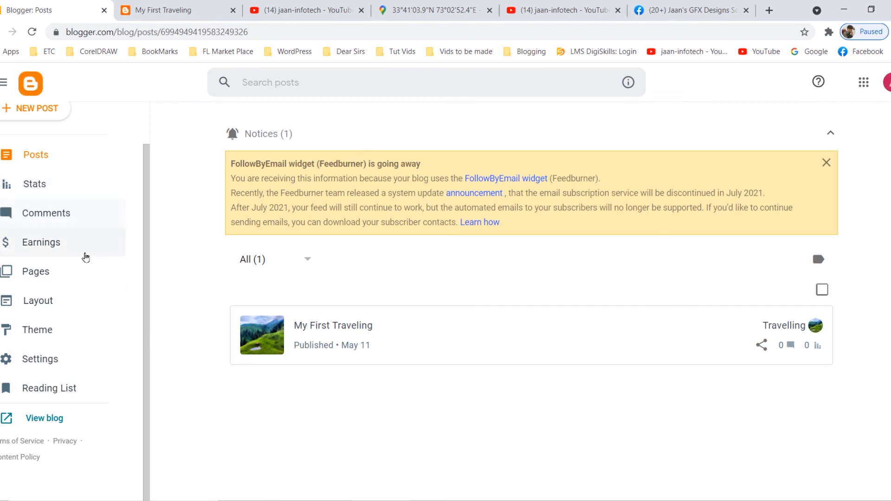
click(54, 338)
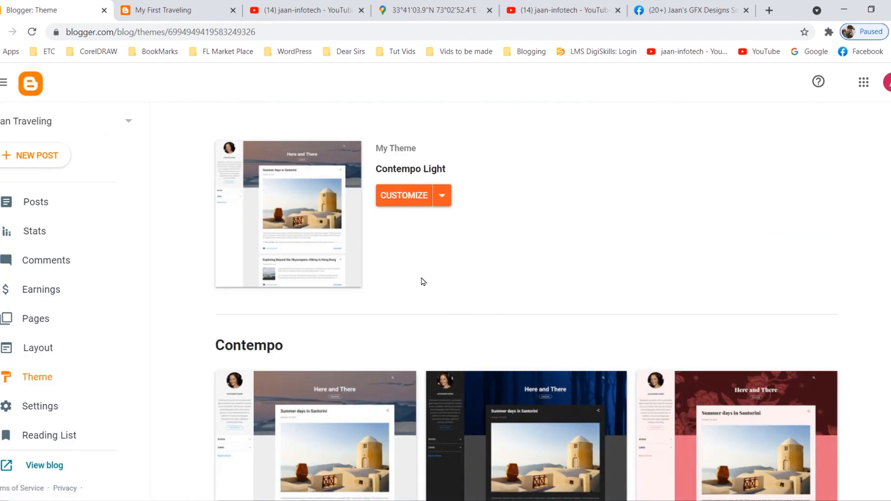
scroll(514, 407, down, 2)
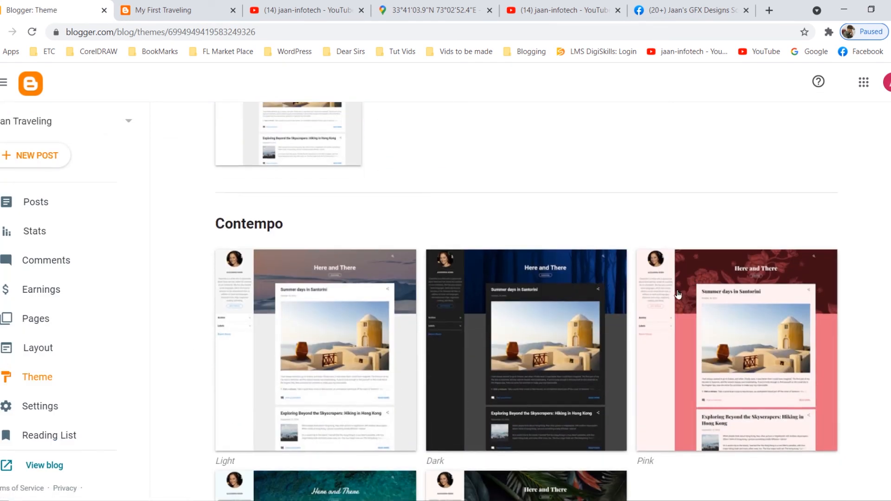
click(452, 344)
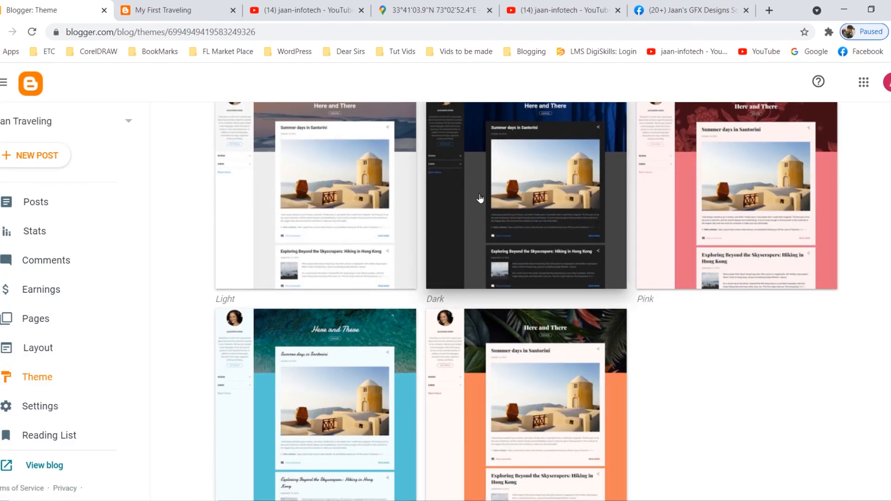
scroll(605, 376, down, 3)
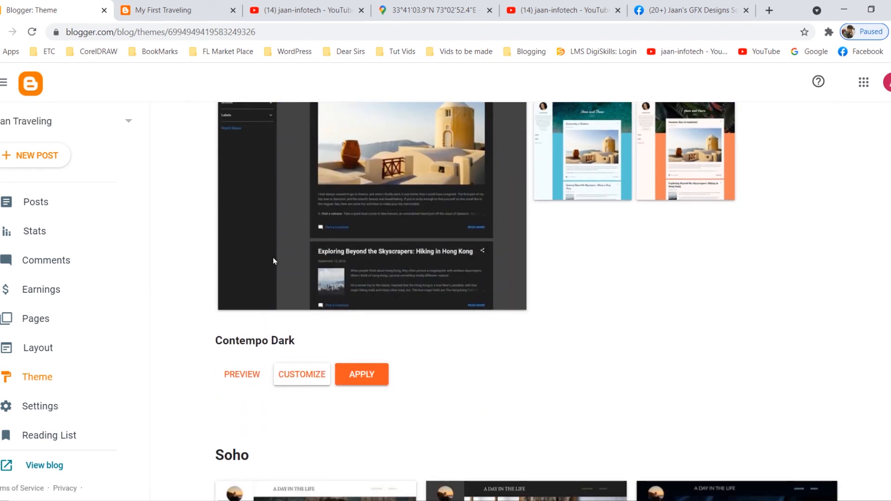
scroll(302, 243, up, 2)
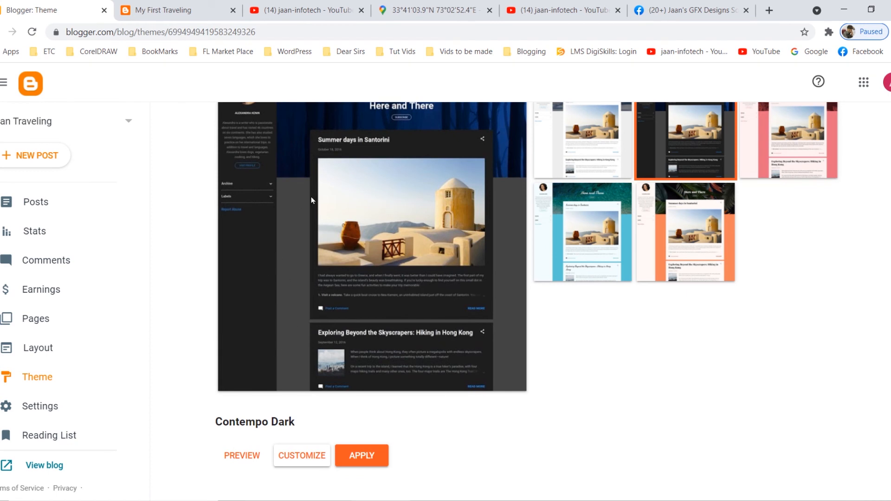
click(369, 458)
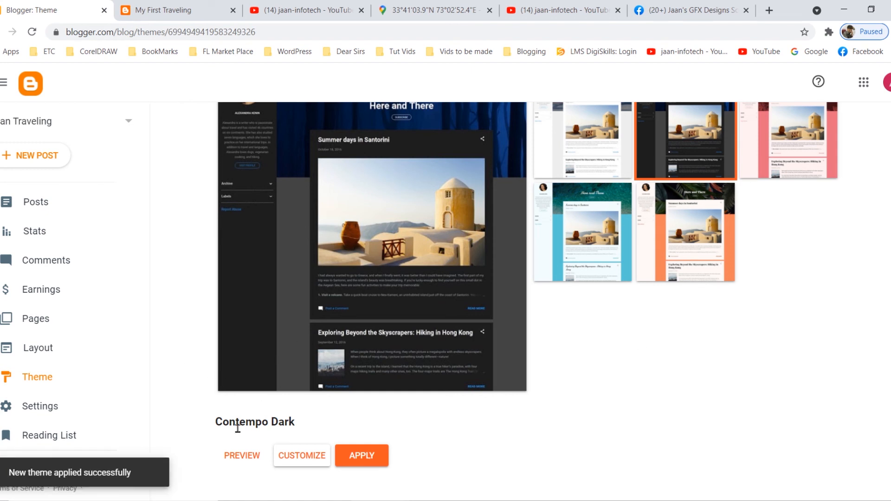
Open the live Jaan Traveling blog and look over the home page in its new theme.
scroll(121, 403, down, 2)
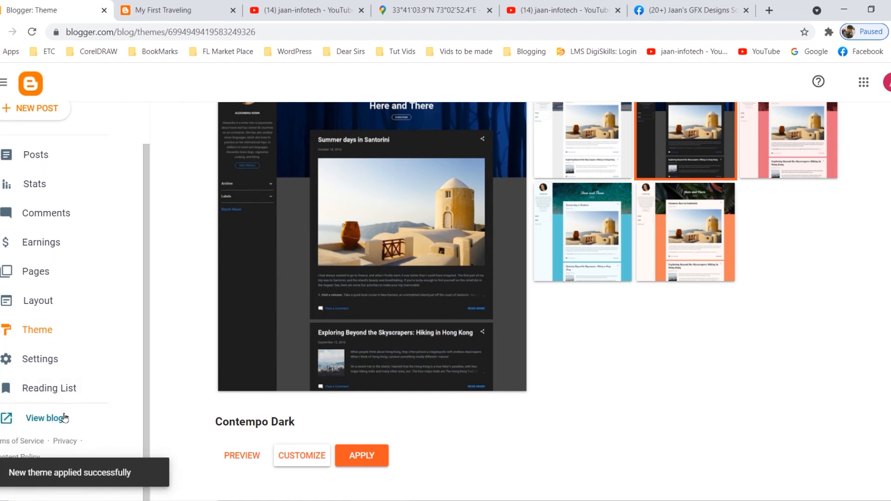
click(49, 418)
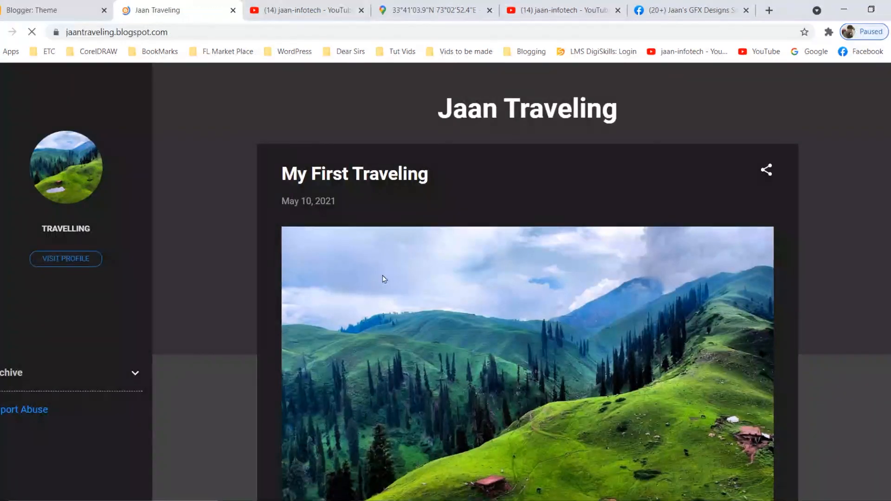
scroll(567, 287, down, 2)
scroll(567, 287, down, 5)
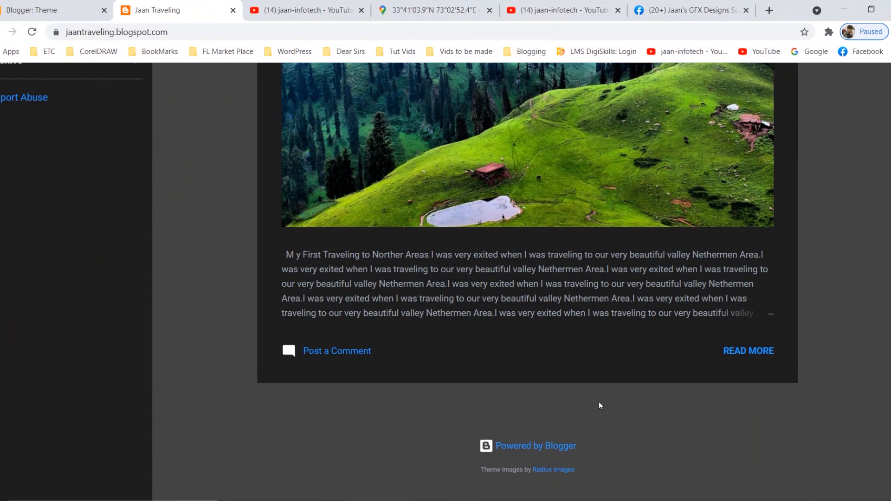
scroll(599, 405, up, 6)
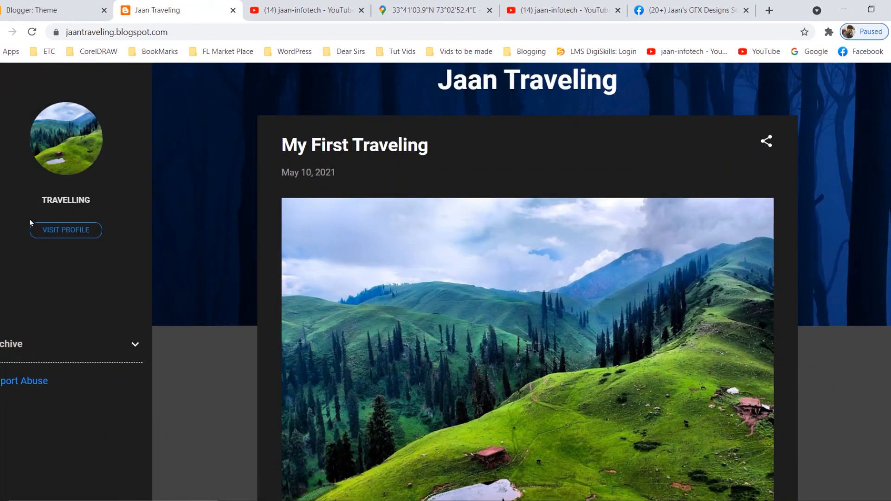
scroll(55, 365, down, 2)
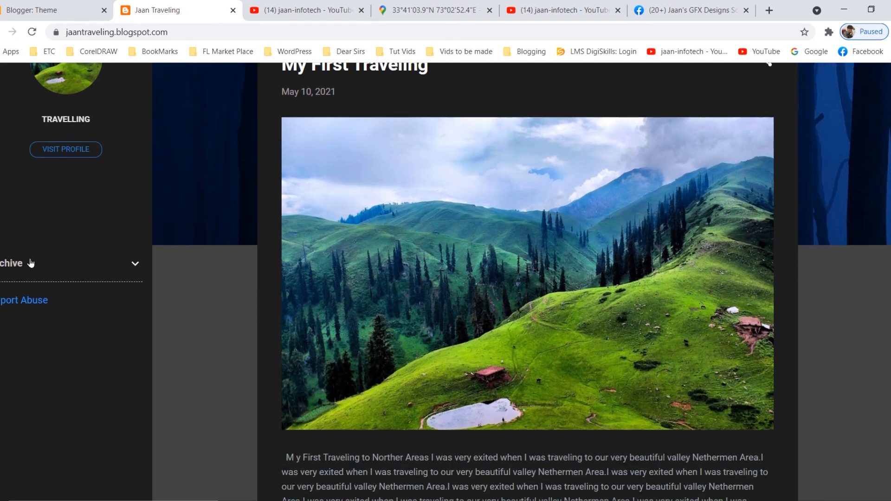
Expand the blog's Archive section and review the home page from the header down to the post excerpt.
click(131, 268)
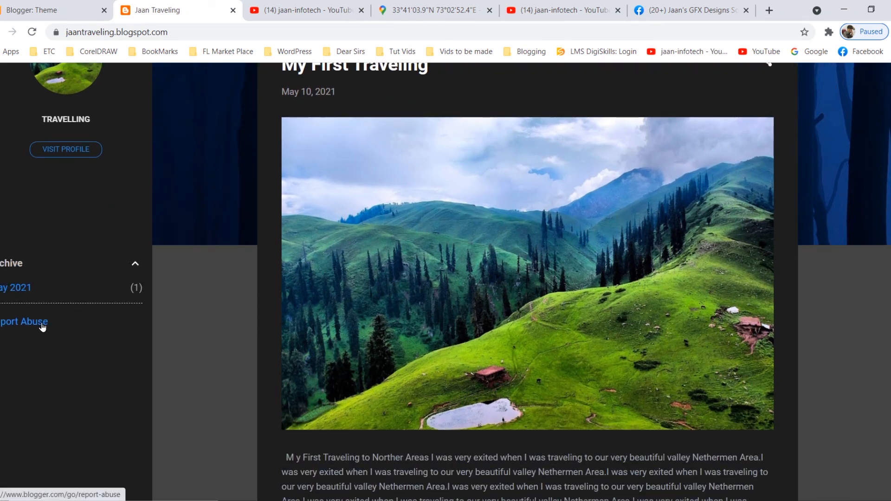
scroll(401, 351, down, 5)
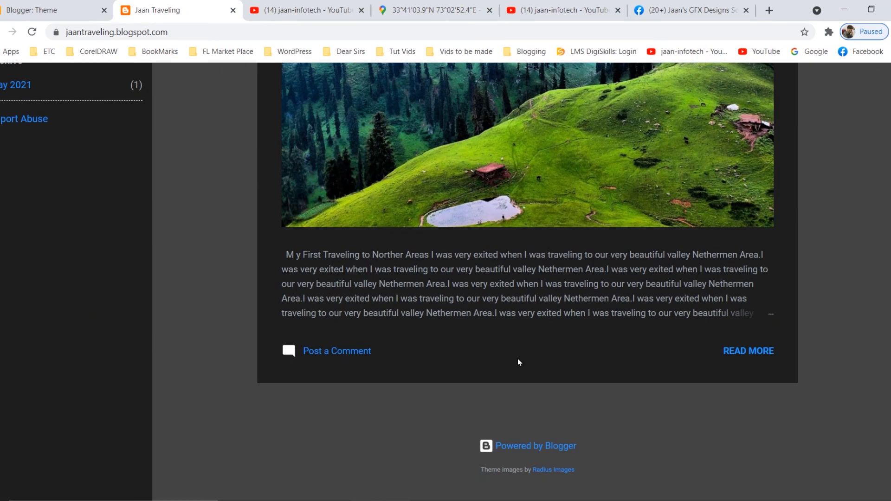
scroll(668, 414, up, 5)
scroll(705, 420, up, 2)
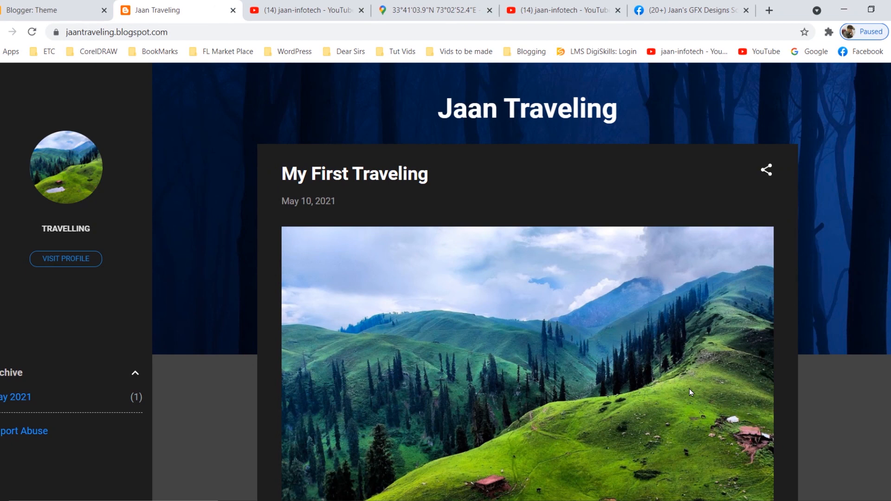
scroll(700, 378, down, 3)
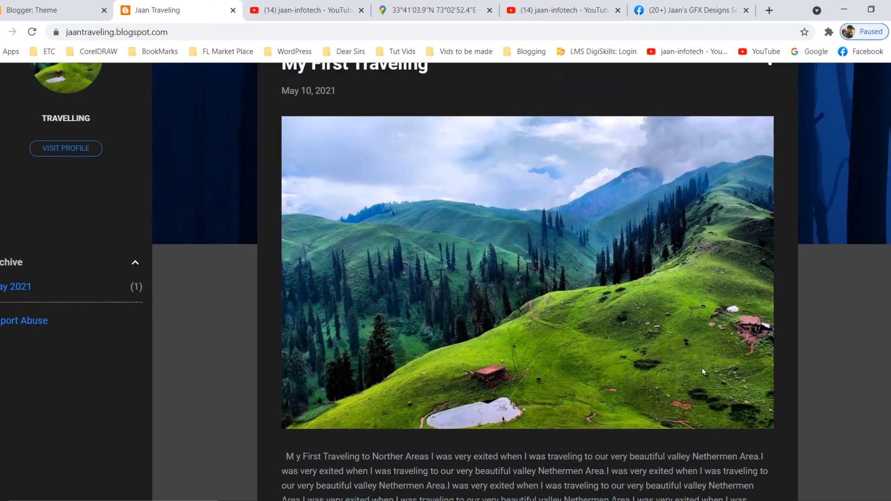
scroll(698, 374, down, 2)
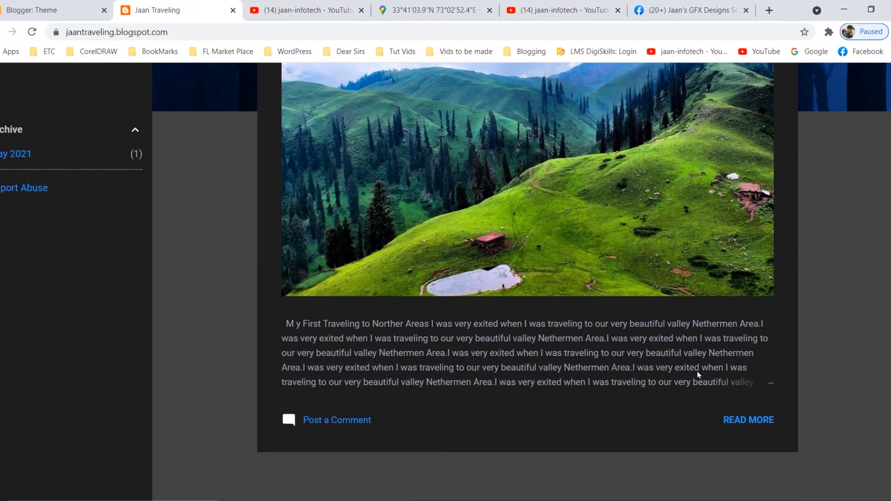
scroll(628, 414, up, 1)
scroll(627, 414, up, 4)
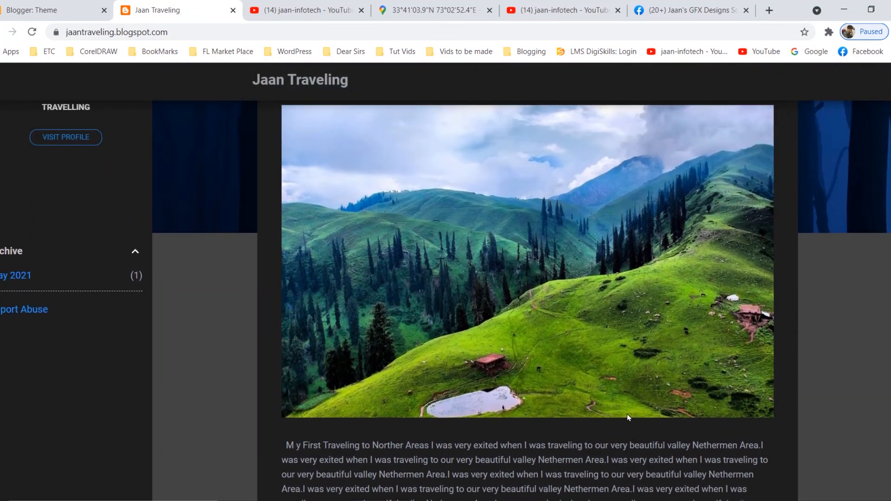